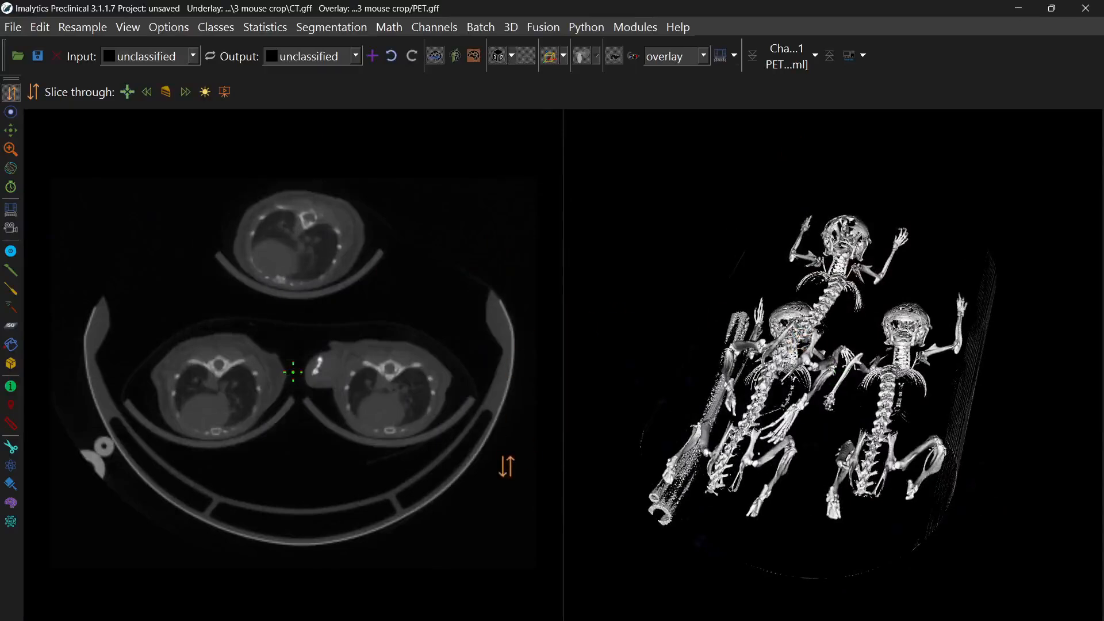
# Crop the three-mouse CT and PET scans to the upper mouse and show the PET overlay at time index 9.
pyautogui.click(11, 447)
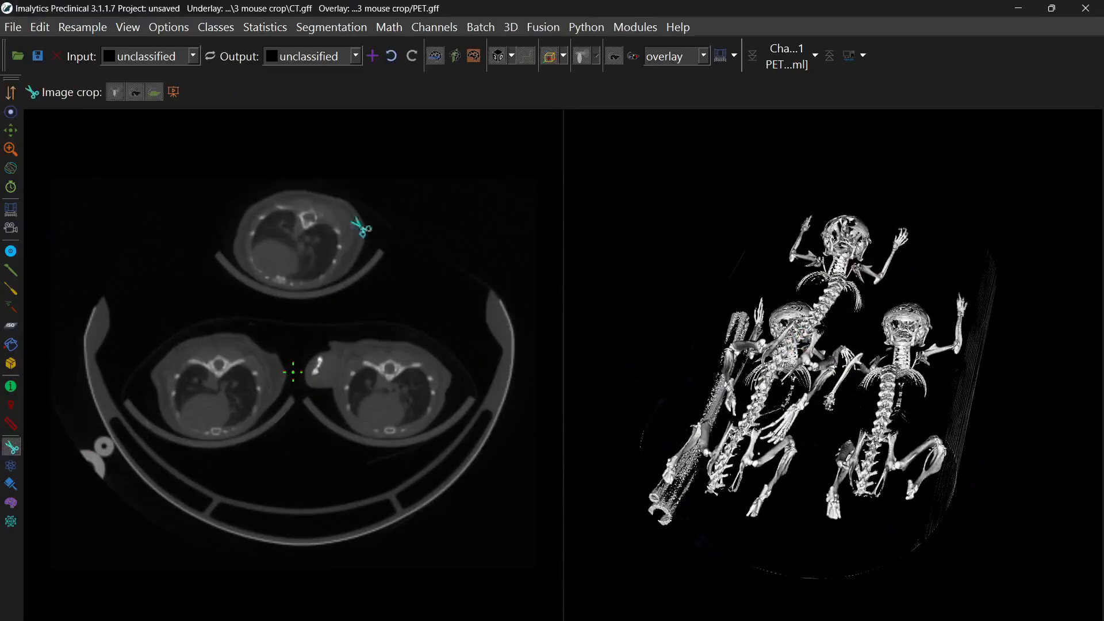
pyautogui.moveTo(369, 175)
pyautogui.mouseDown()
pyautogui.moveTo(254, 172)
pyautogui.moveTo(221, 279)
pyautogui.moveTo(334, 295)
pyautogui.moveTo(397, 240)
pyautogui.mouseUp()
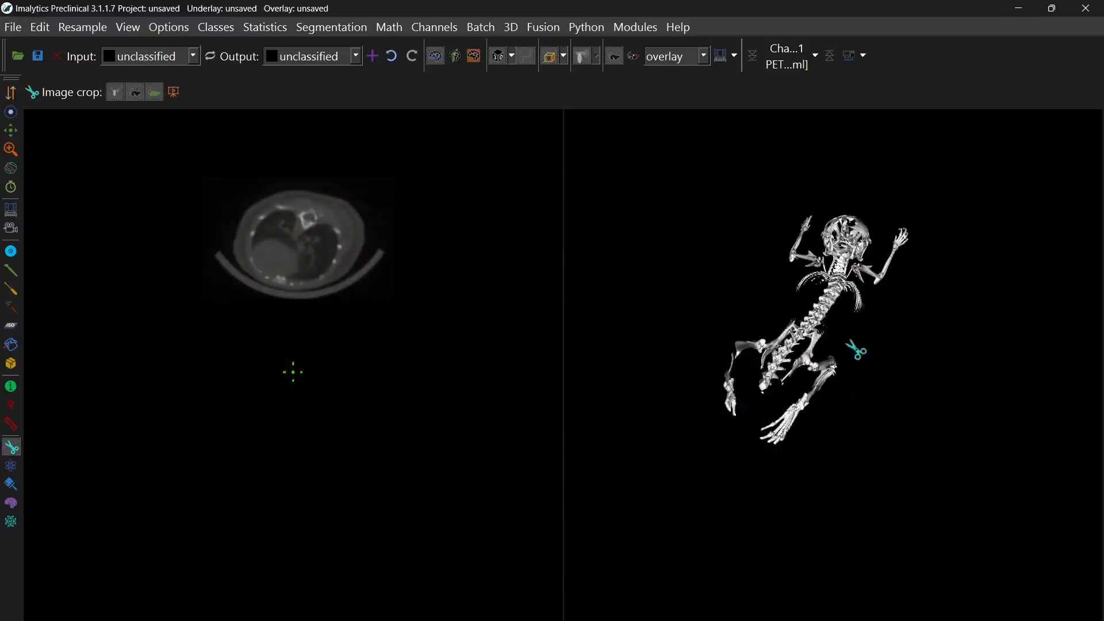
pyautogui.click(11, 187)
pyautogui.moveTo(323, 251); pyautogui.dragTo(318, 238)
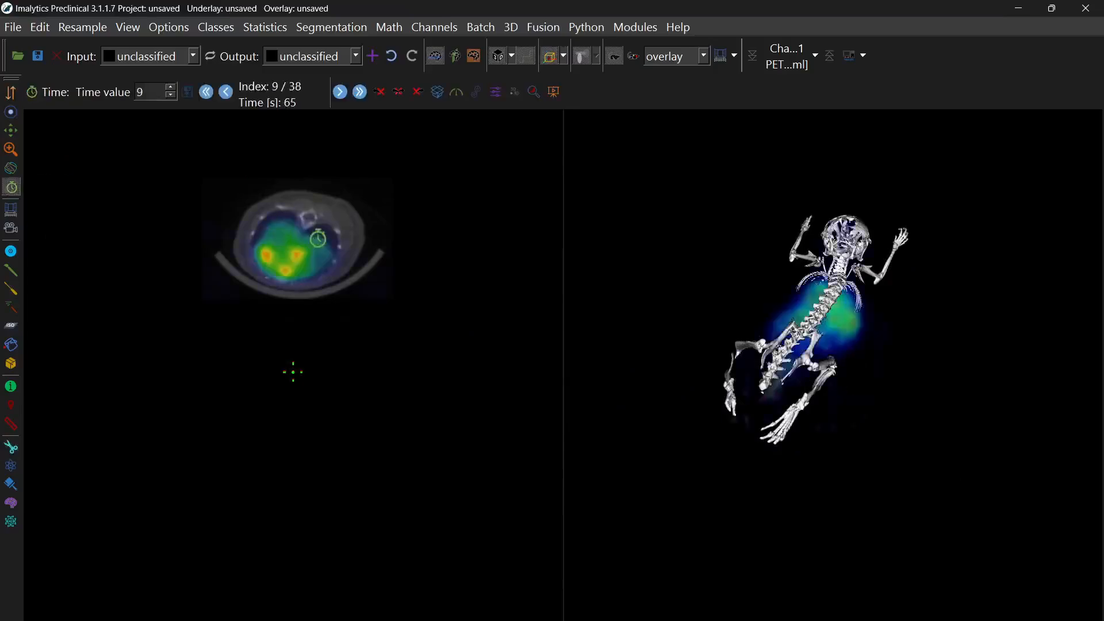
pyautogui.moveTo(897, 424)
pyautogui.mouseDown()
pyautogui.moveTo(928, 347)
pyautogui.moveTo(912, 421)
pyautogui.mouseUp()
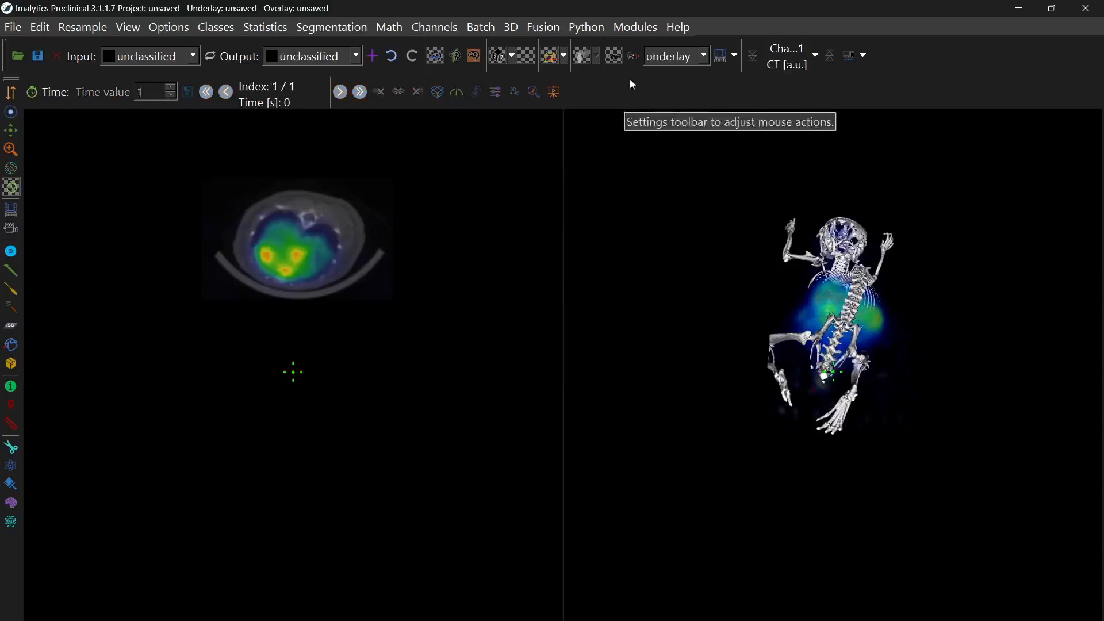
# Examine the %ID/ml calibration settings for injection dose, times and isotope without applying them.
pyautogui.click(628, 28)
pyautogui.moveTo(649, 69)
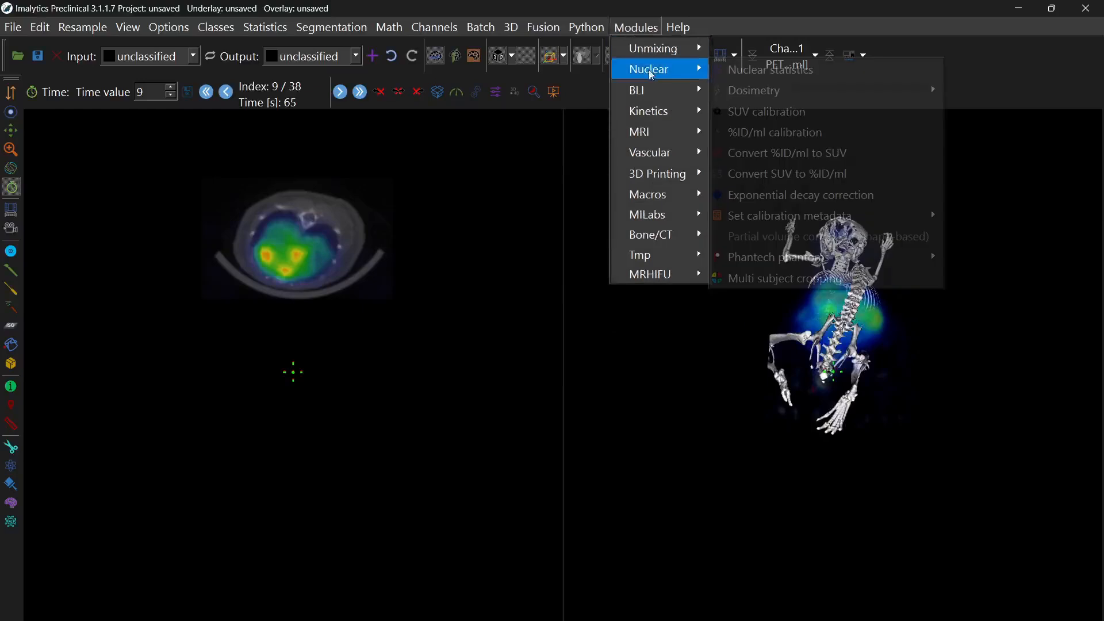
pyautogui.click(746, 133)
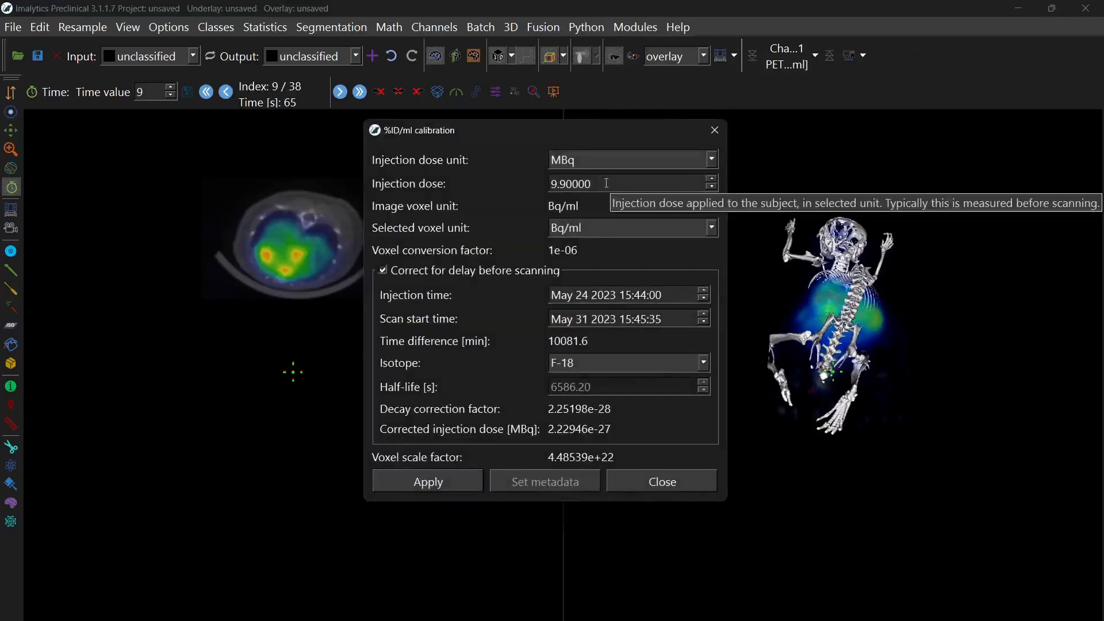
pyautogui.moveTo(629, 138); pyautogui.dragTo(631, 172)
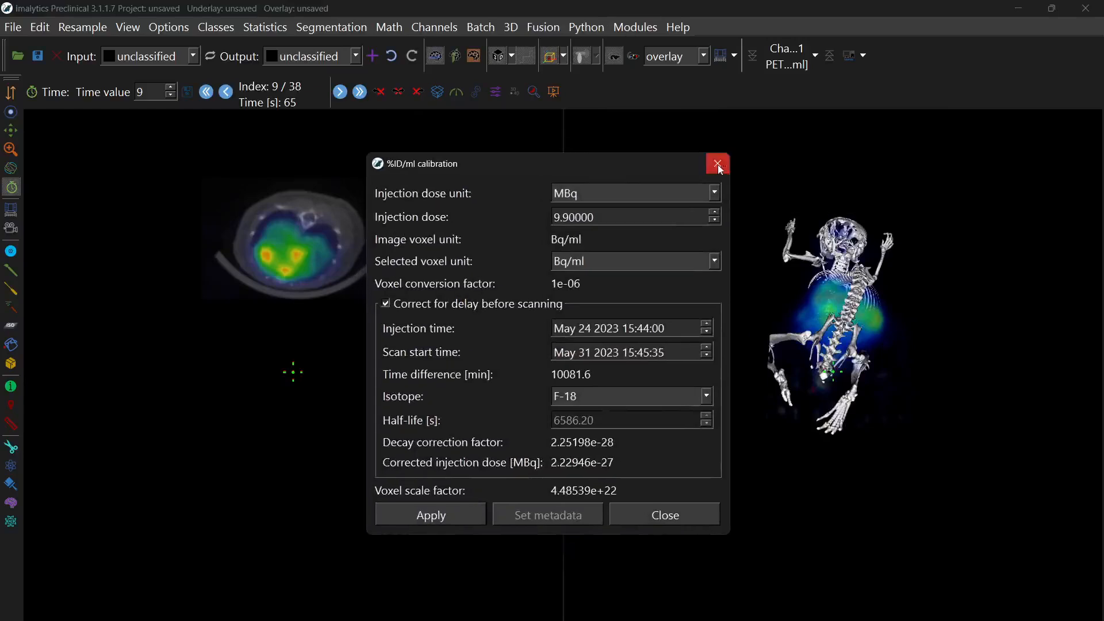
pyautogui.click(718, 166)
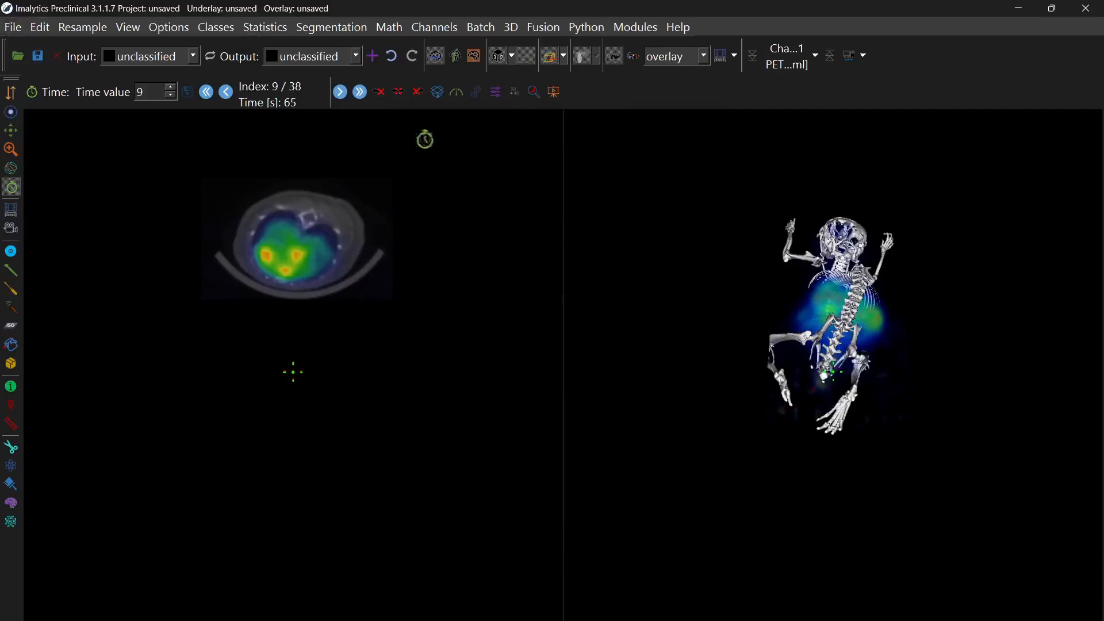
# Undo the crop of the upper mouse and crop the scans to the mouse at the lower left of the slice.
pyautogui.click(392, 57)
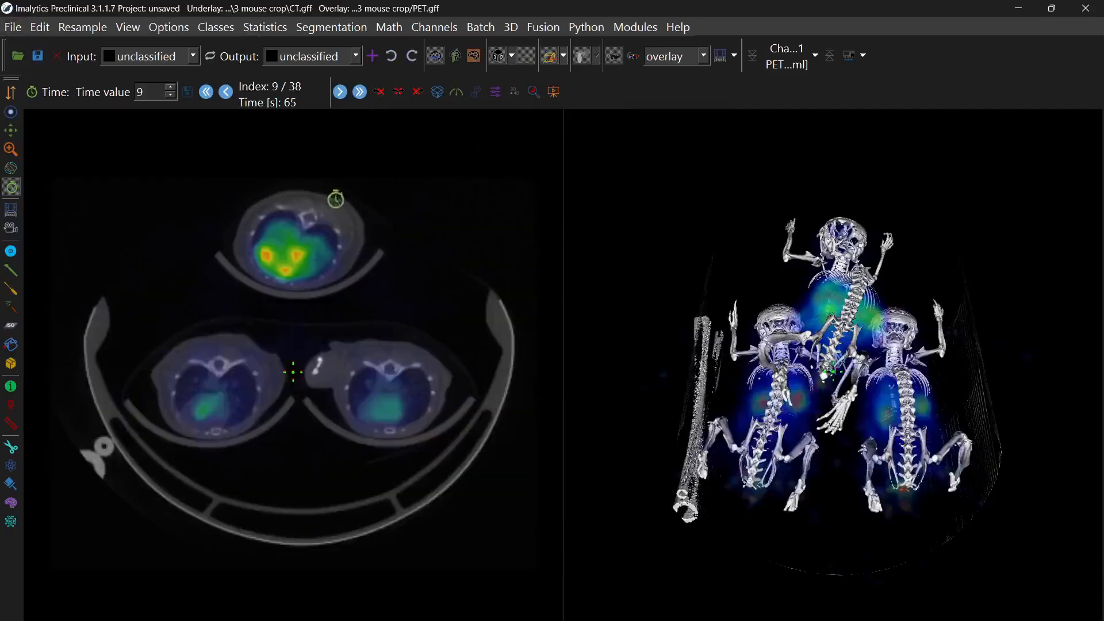
pyautogui.click(11, 447)
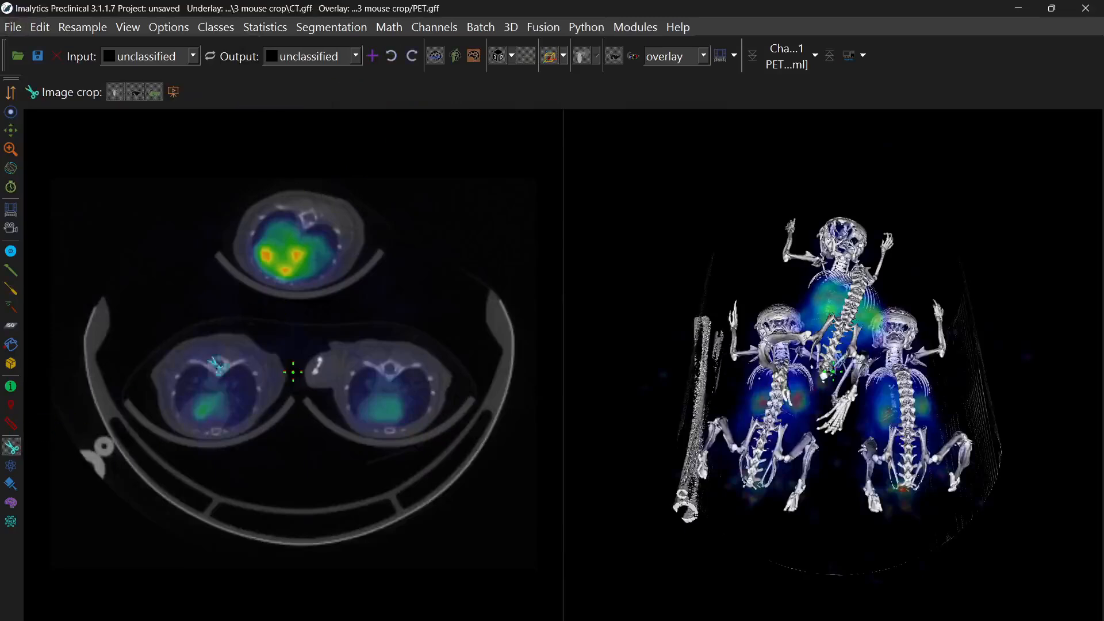
pyautogui.moveTo(256, 317)
pyautogui.mouseDown()
pyautogui.moveTo(122, 401)
pyautogui.moveTo(237, 445)
pyautogui.moveTo(294, 368)
pyautogui.moveTo(258, 319)
pyautogui.mouseUp()
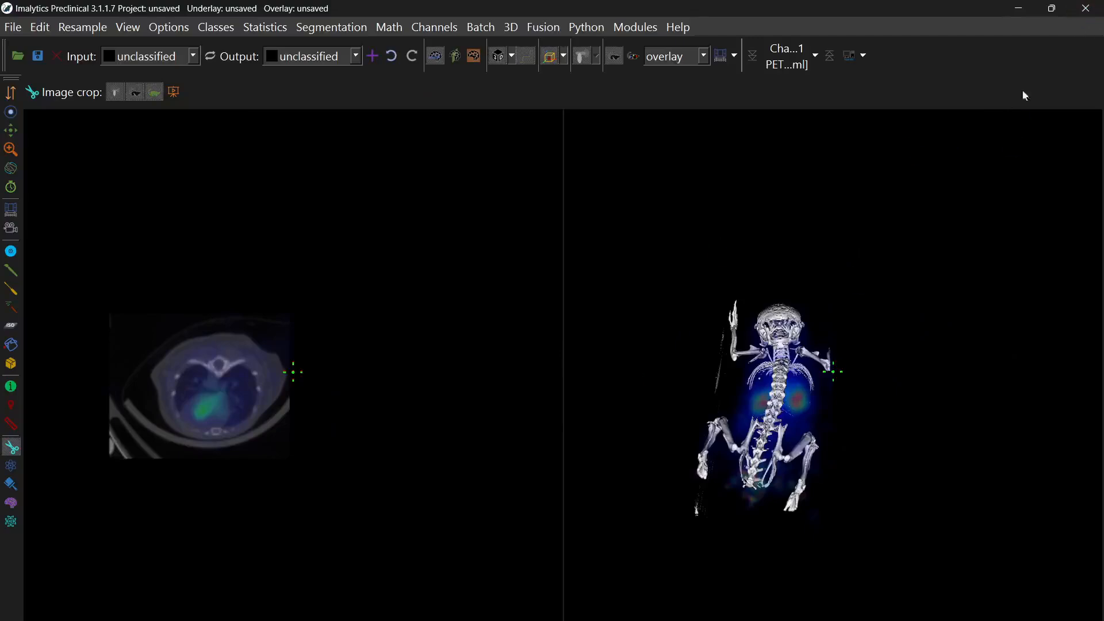
# Exit Imalytics Preclinical, discarding the unsaved project settings, and close the 3 mouse crop folder.
pyautogui.click(1087, 9)
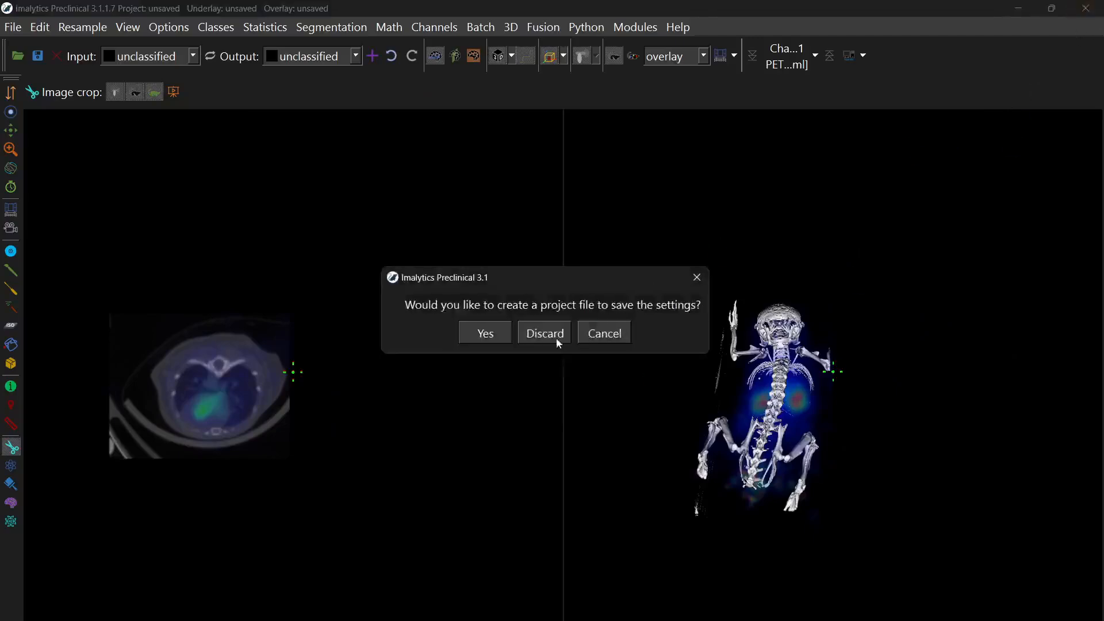
pyautogui.click(557, 338)
pyautogui.click(606, 364)
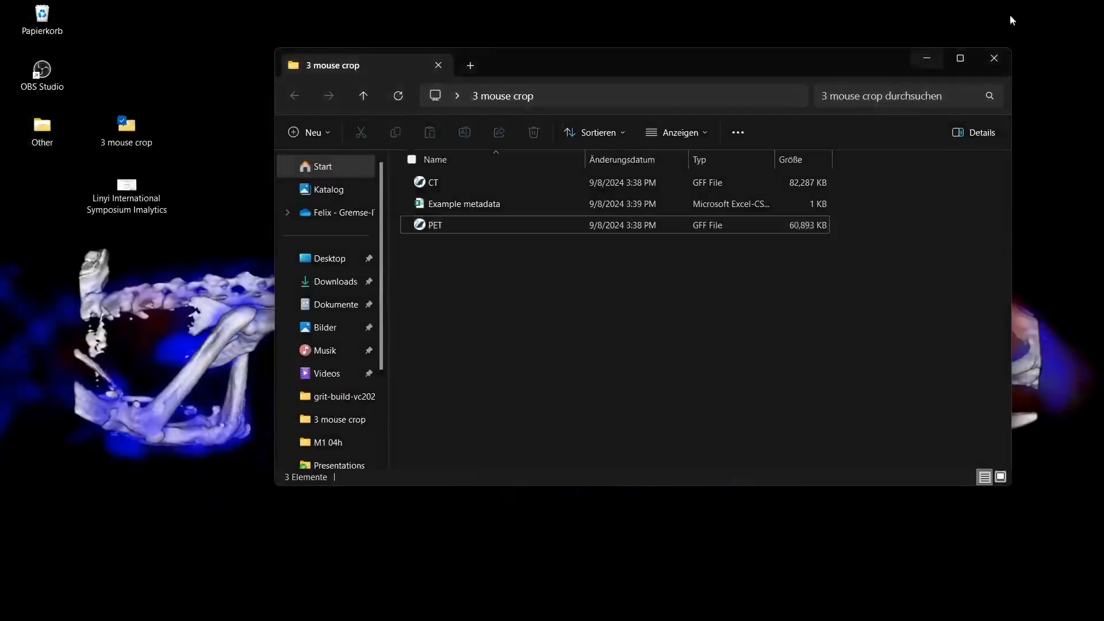
pyautogui.click(993, 60)
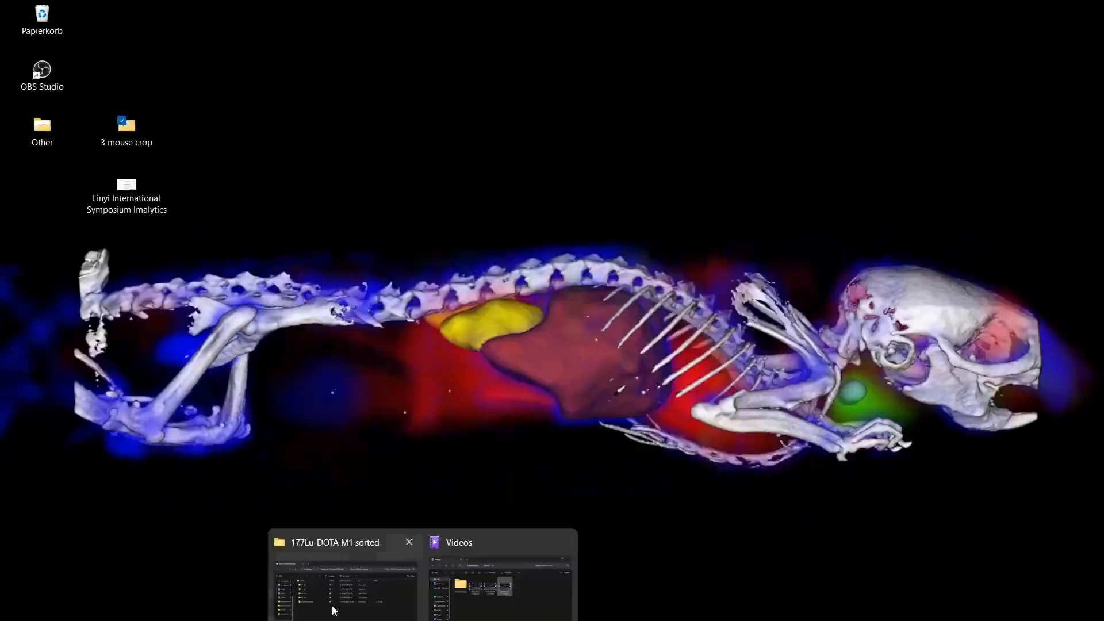
# Bring up the 177Lu-DOTA M1 sorted folder and examine its time-point subfolders from M1 04h to M1 72h.
pyautogui.click(340, 575)
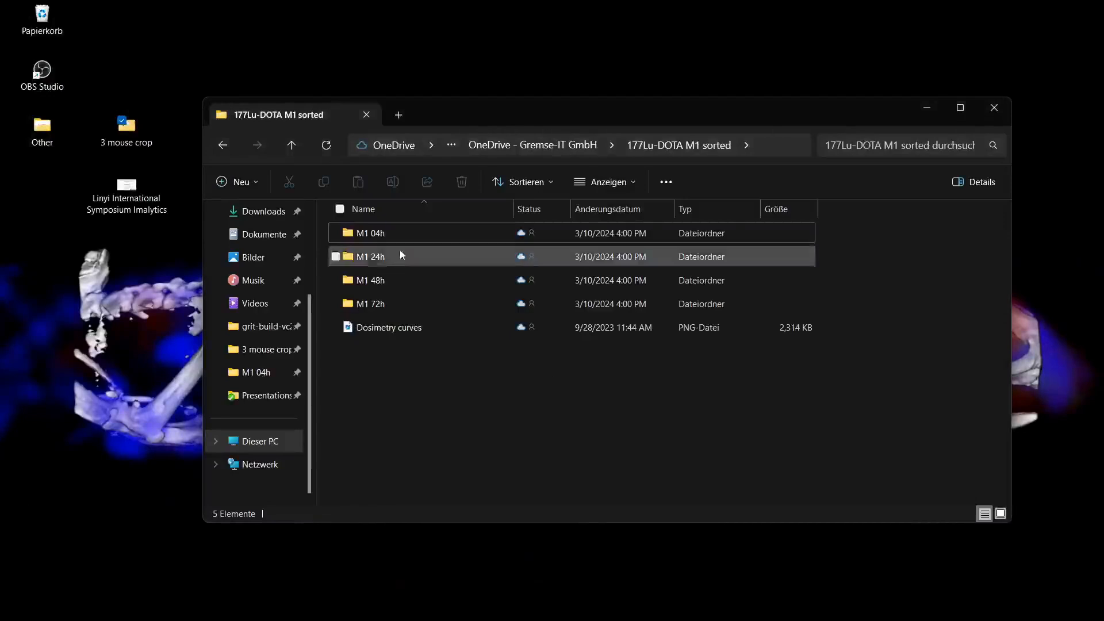
pyautogui.click(380, 234)
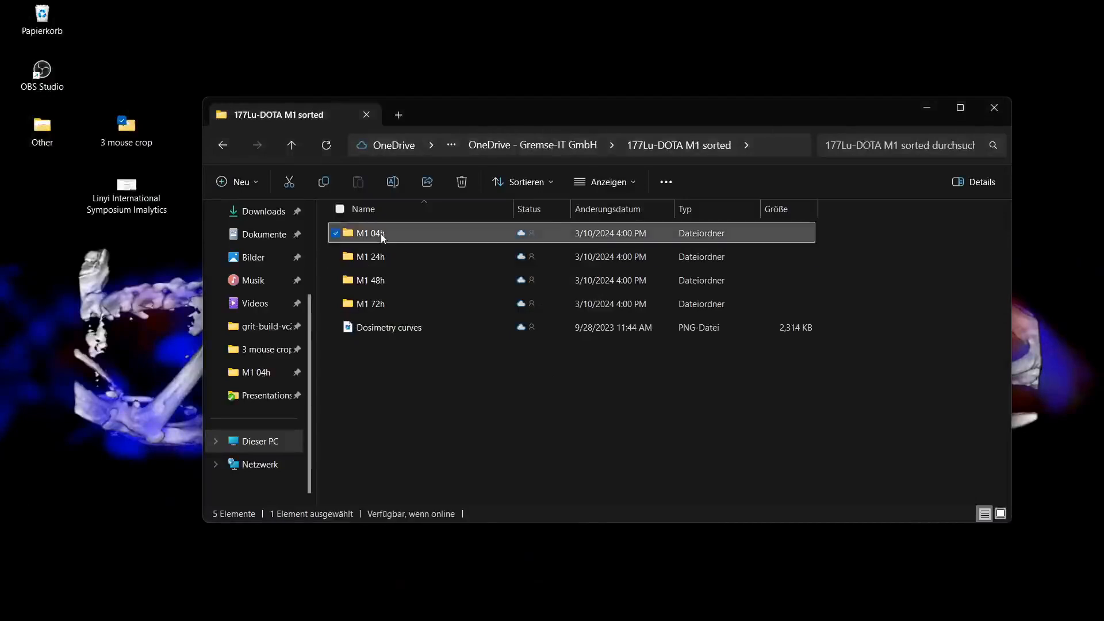
pyautogui.click(371, 258)
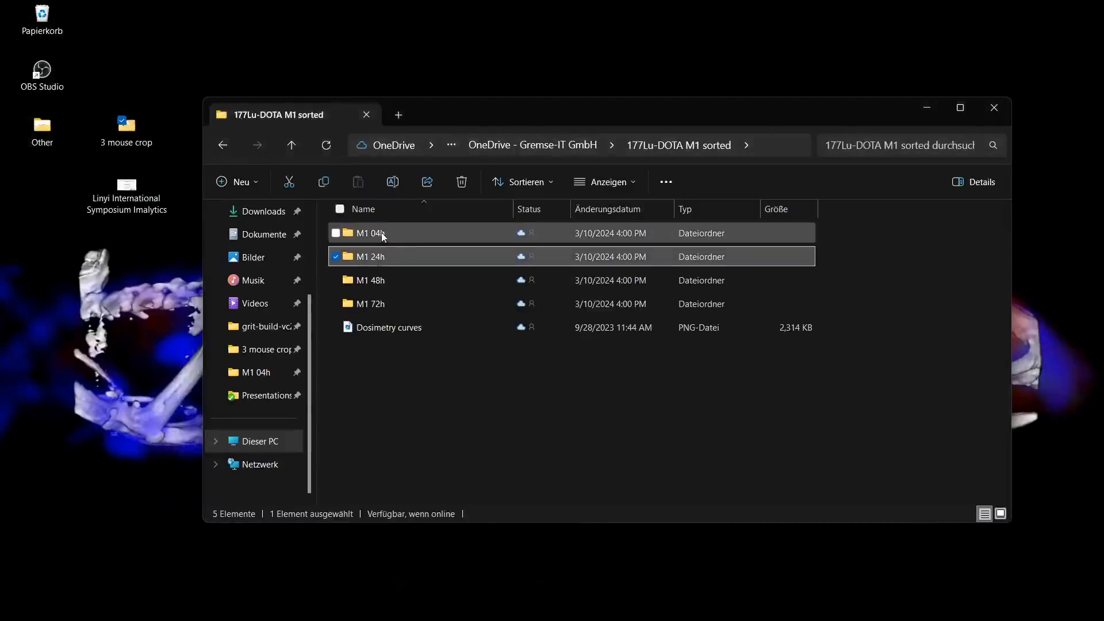
pyautogui.click(381, 233)
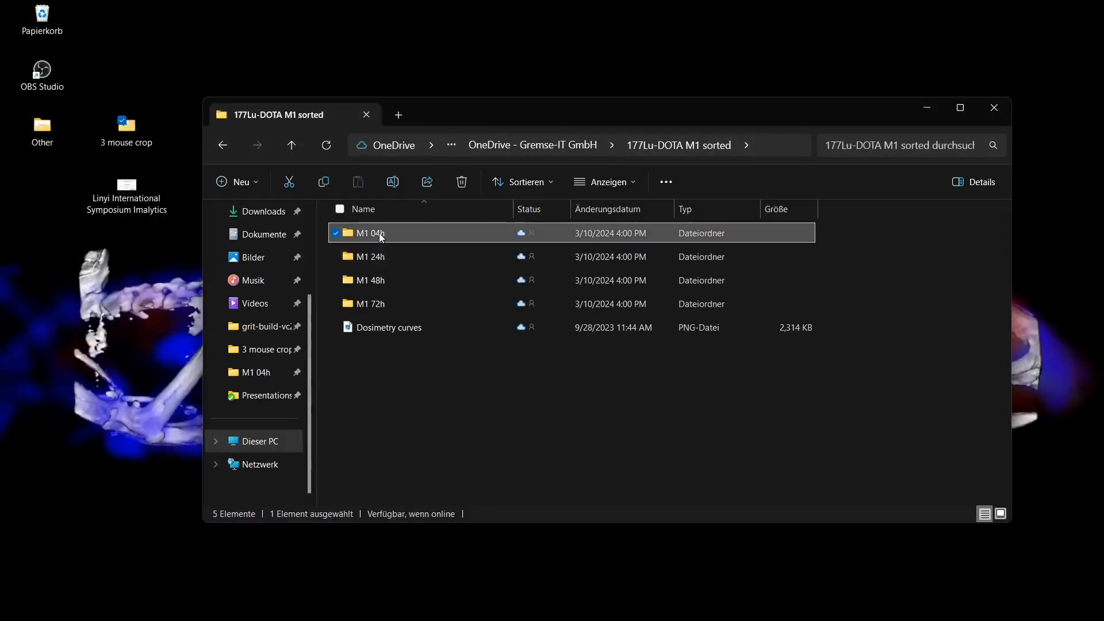
pyautogui.moveTo(360, 234)
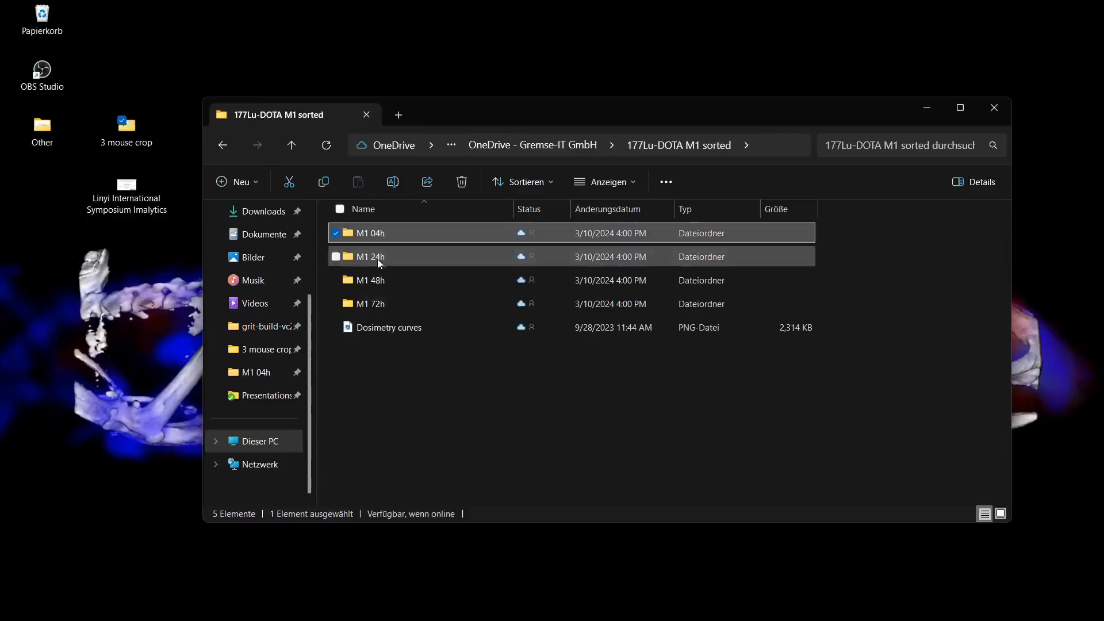
pyautogui.click(381, 282)
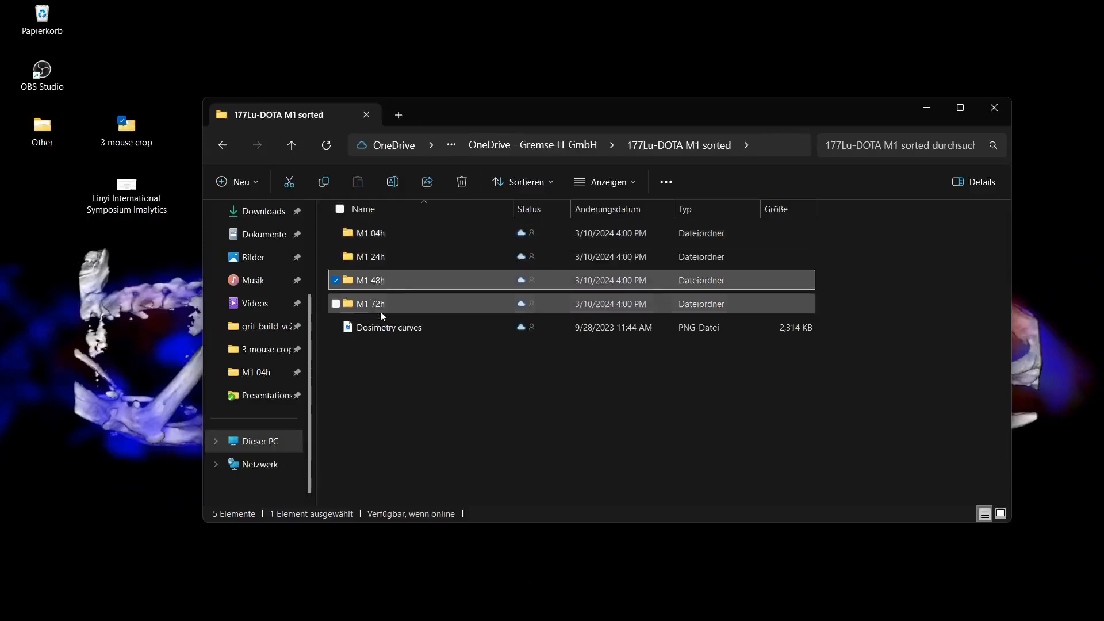
# Open the CT file from the M1 04h folder in Imalytics Preclinical and load the SPECT file as its overlay.
pyautogui.doubleClick(379, 239)
pyautogui.click(377, 233)
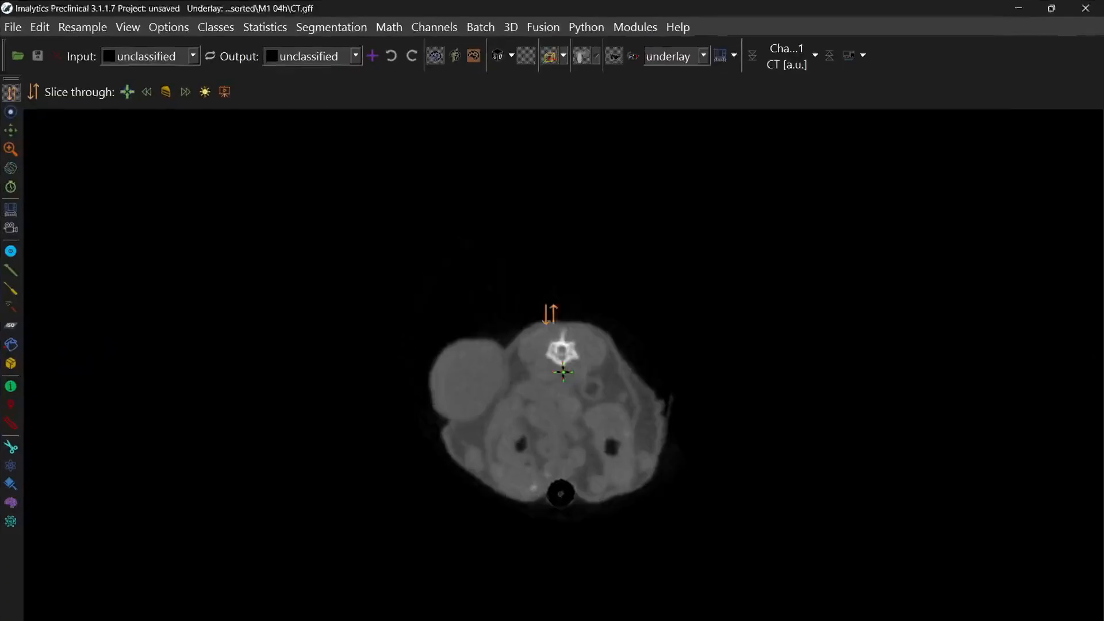
pyautogui.hotkey('alt', 'Tab')
pyautogui.moveTo(340, 352); pyautogui.dragTo(140, 343)
pyautogui.click(551, 331)
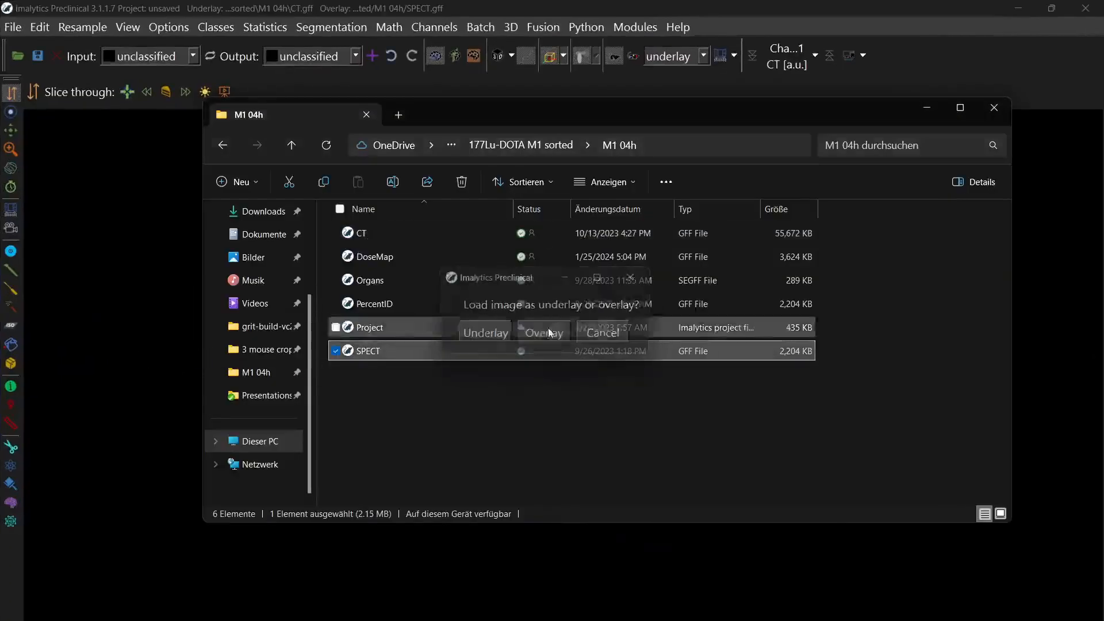
pyautogui.click(522, 8)
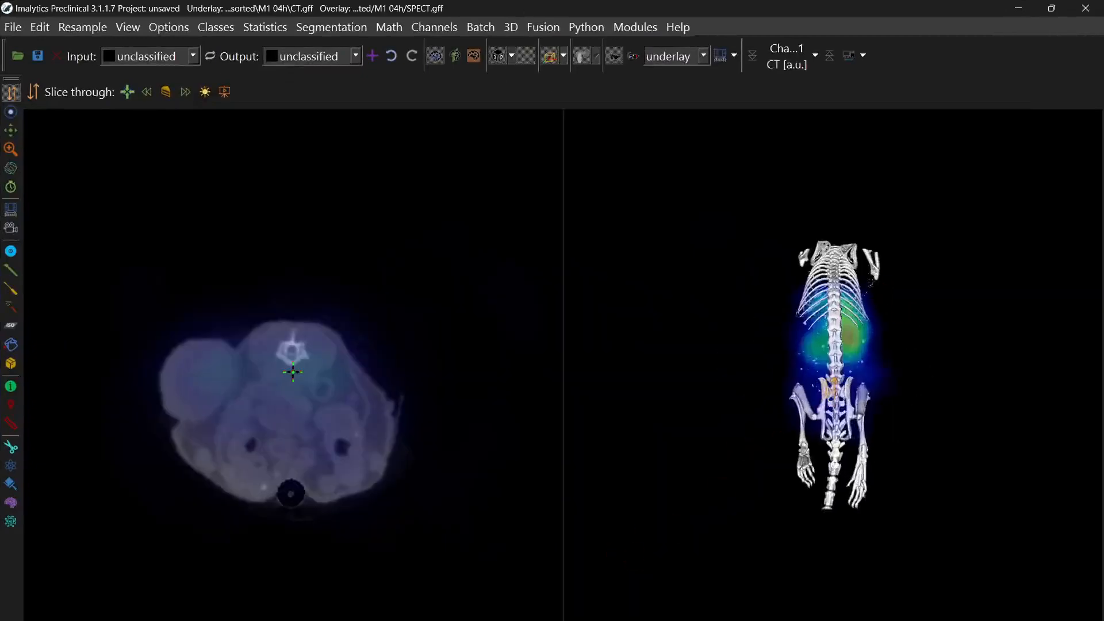
# Set the windowing maximum of the SPECT overlay to 4 SUV.
pyautogui.press('Tab')
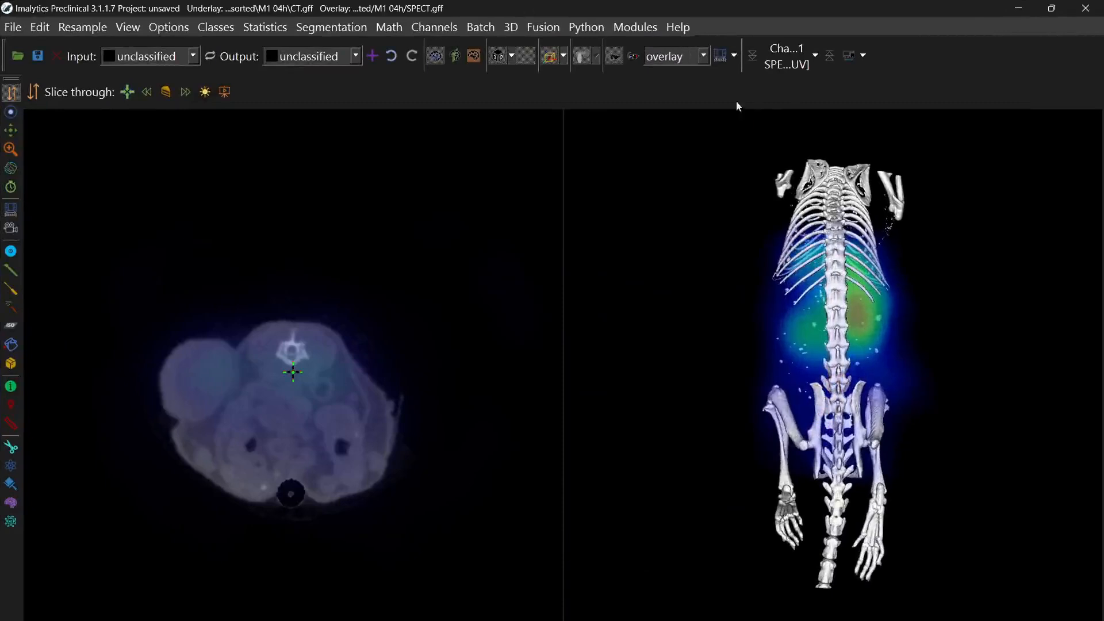
pyautogui.click(728, 61)
pyautogui.moveTo(534, 244); pyautogui.dragTo(512, 241)
pyautogui.moveTo(868, 334); pyautogui.dragTo(728, 328)
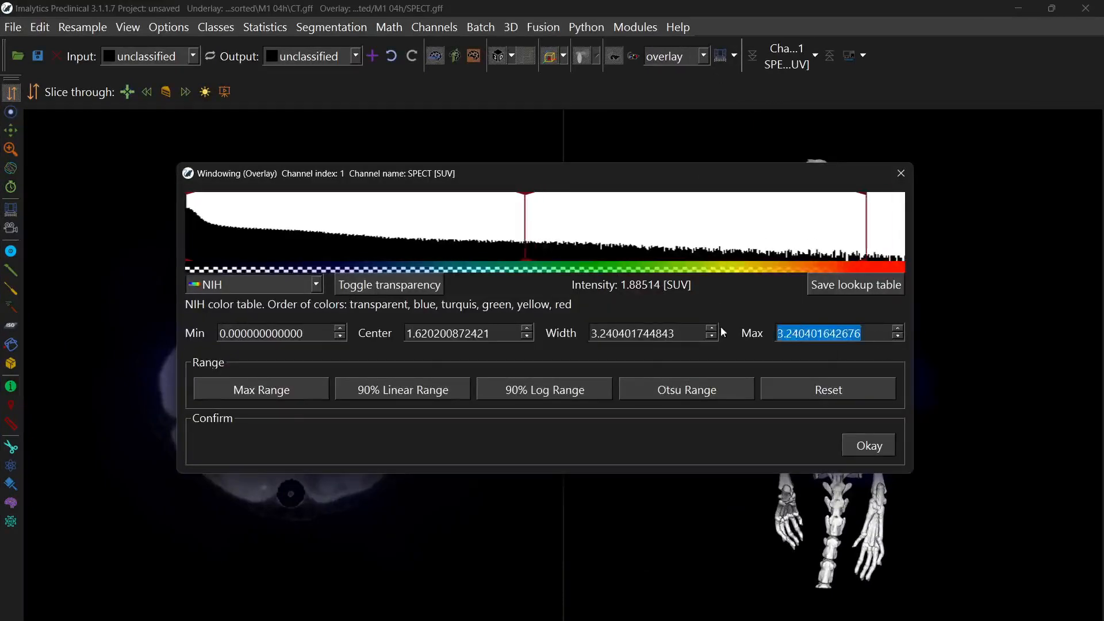
pyautogui.write('4')
pyautogui.press('Return')
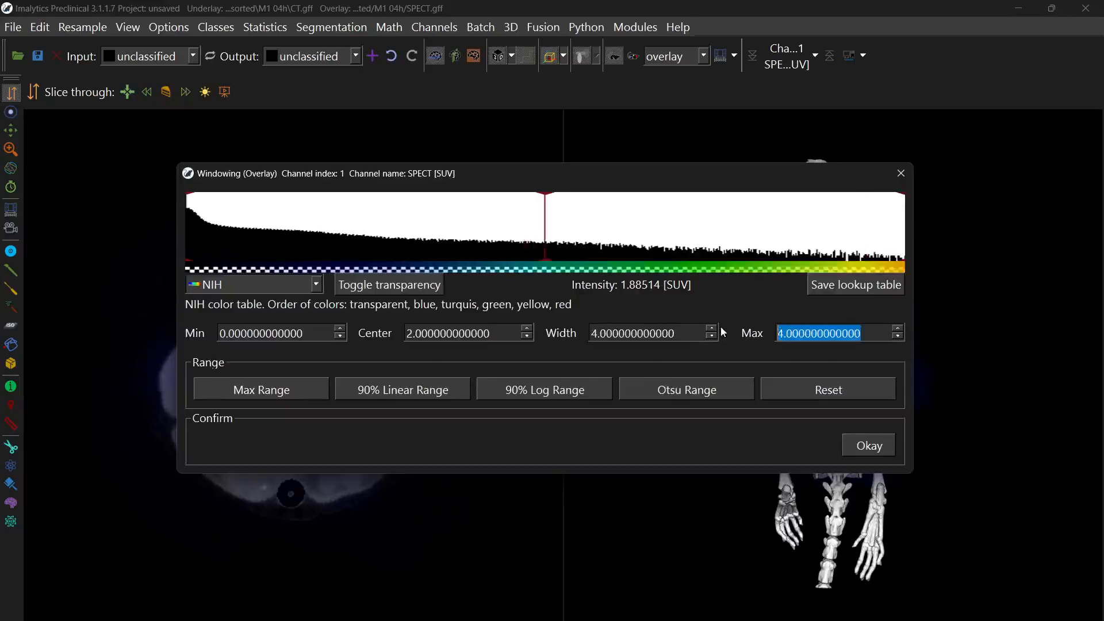
pyautogui.click(884, 444)
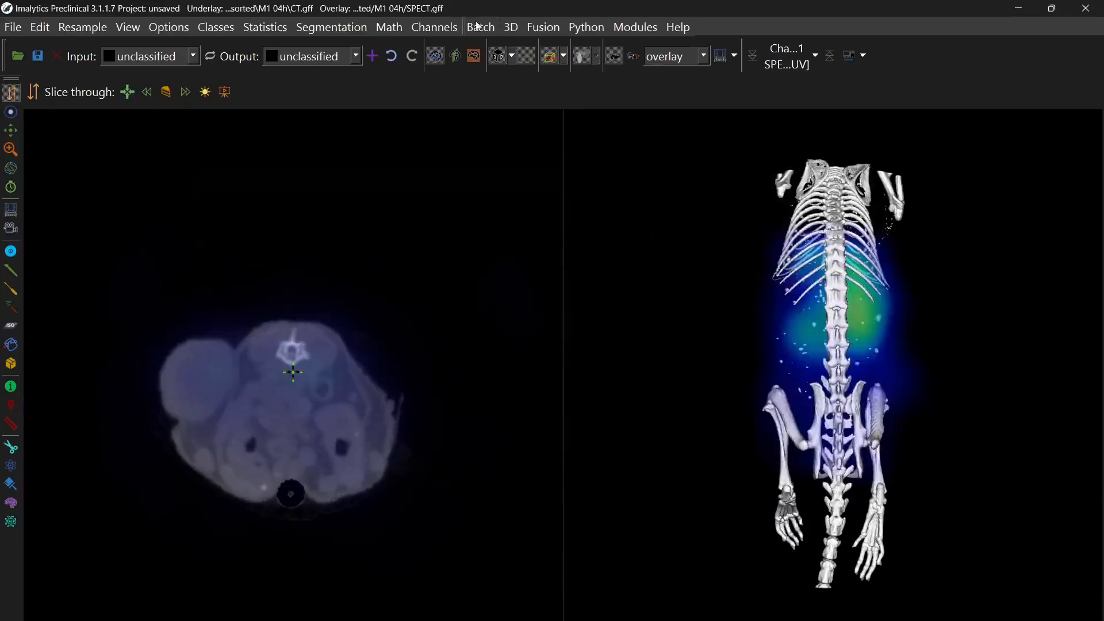
# Set the batch settings from the current M1 04h images and close the settings summary.
pyautogui.click(477, 25)
pyautogui.click(494, 45)
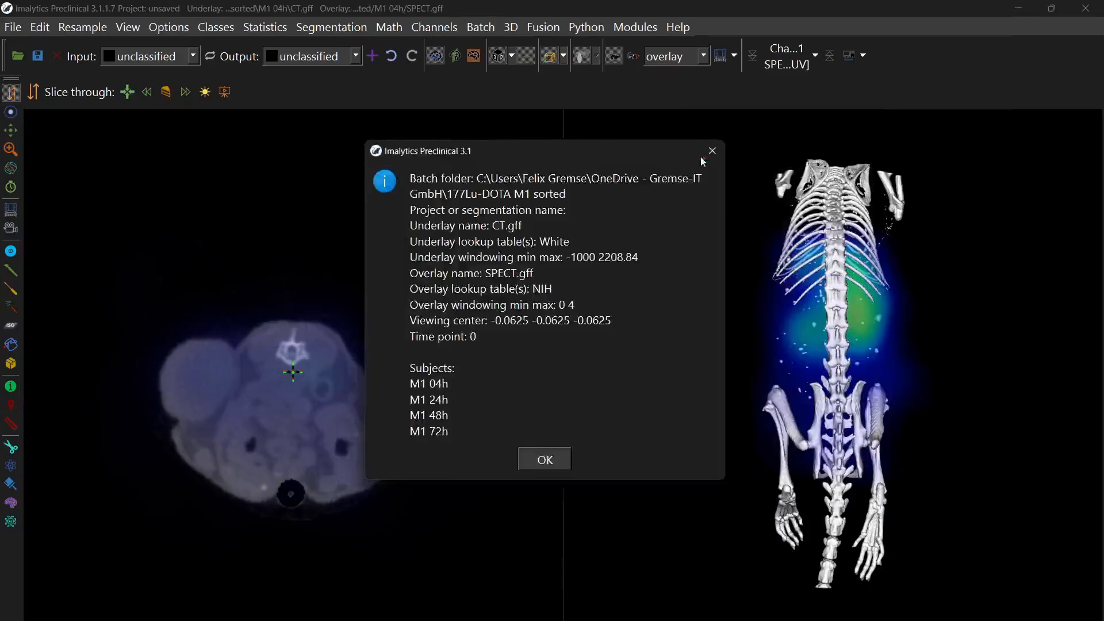
pyautogui.click(712, 151)
# Load the next batch subject, M1 24h.
pyautogui.click(487, 29)
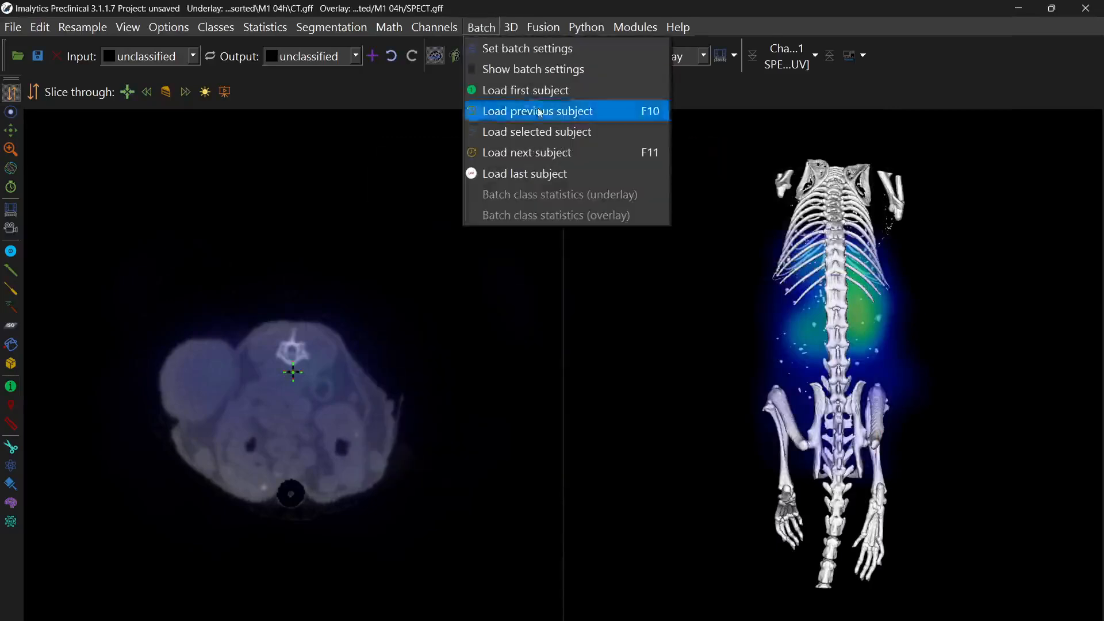
pyautogui.click(542, 156)
pyautogui.click(553, 328)
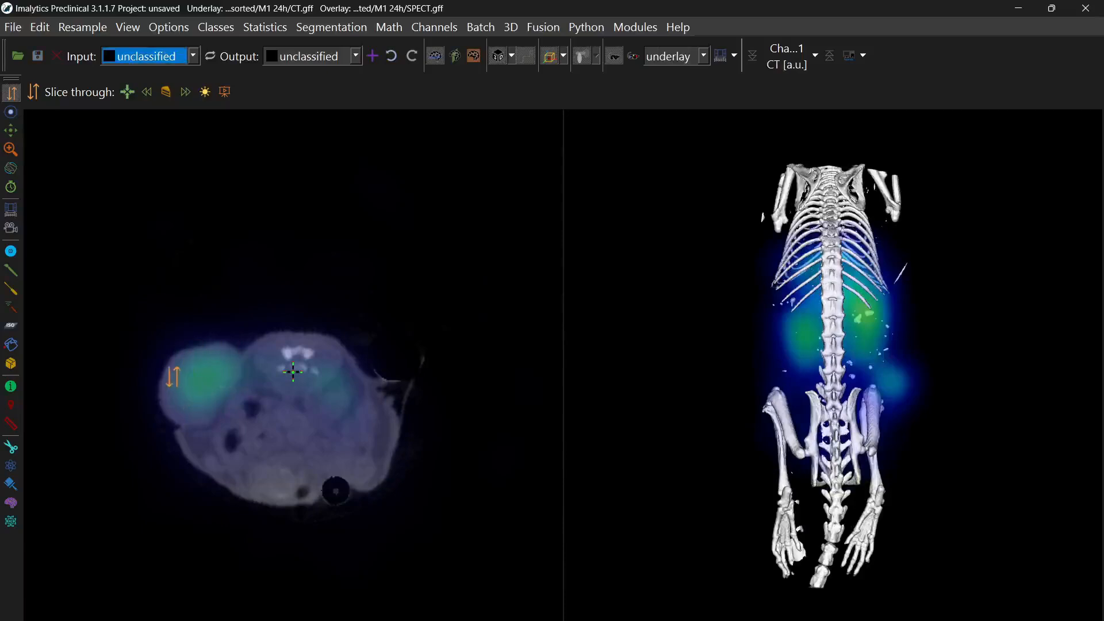
# Load the next batch subject, M1 48h, and bring its axial view to the slice with the strongest side-mass uptake.
pyautogui.click(473, 29)
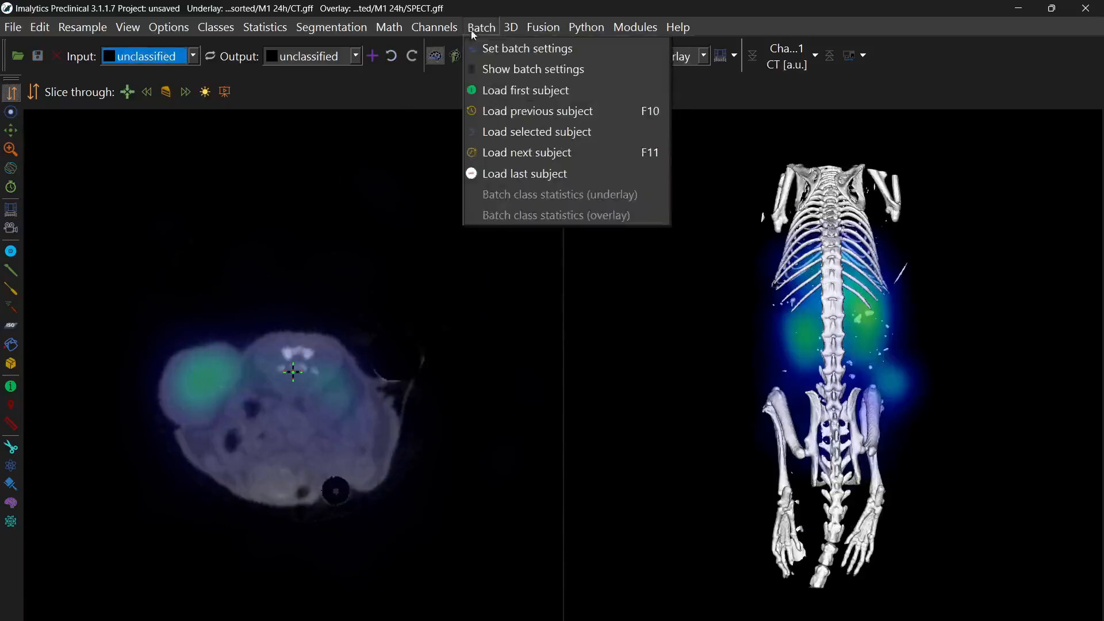
pyautogui.click(527, 150)
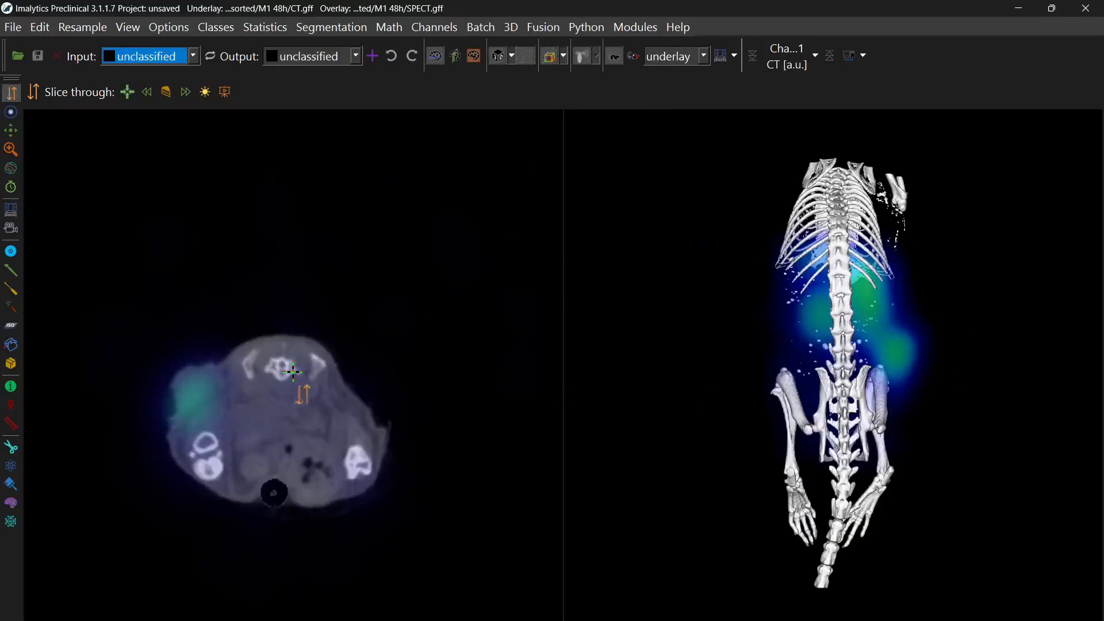
pyautogui.moveTo(344, 397); pyautogui.dragTo(330, 469)
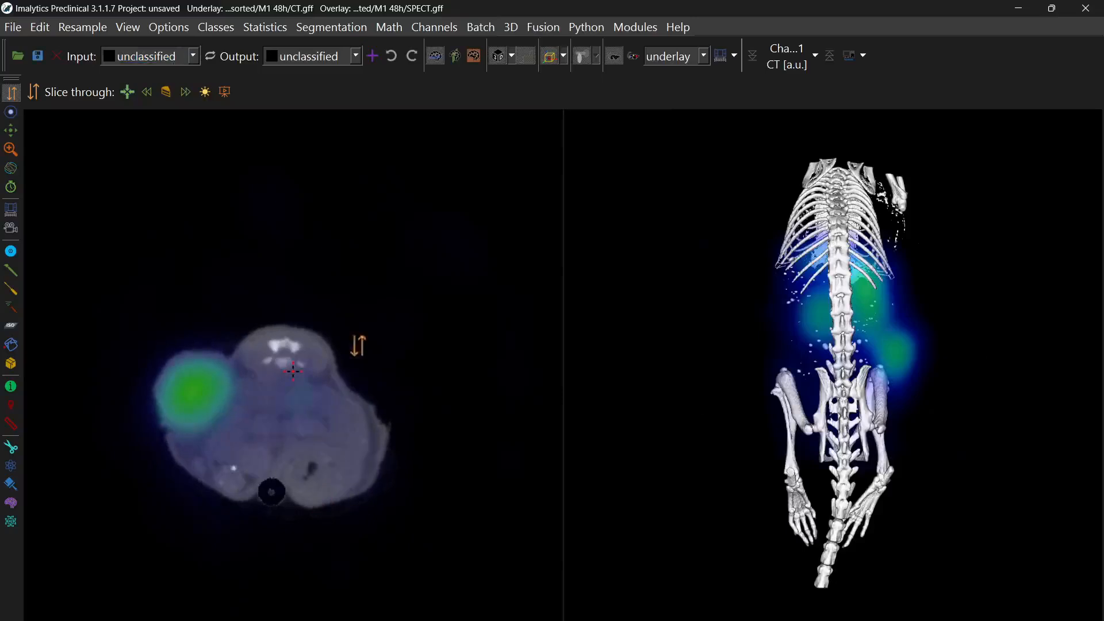
# Load the last batch subject, M1 72h.
pyautogui.click(481, 29)
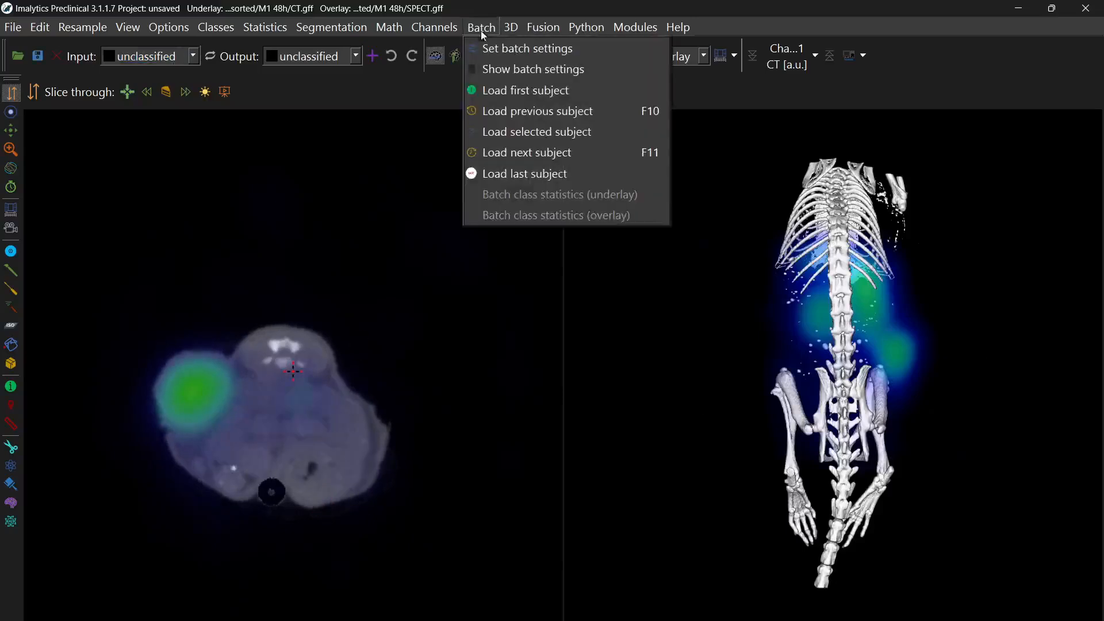
pyautogui.click(525, 174)
pyautogui.click(540, 333)
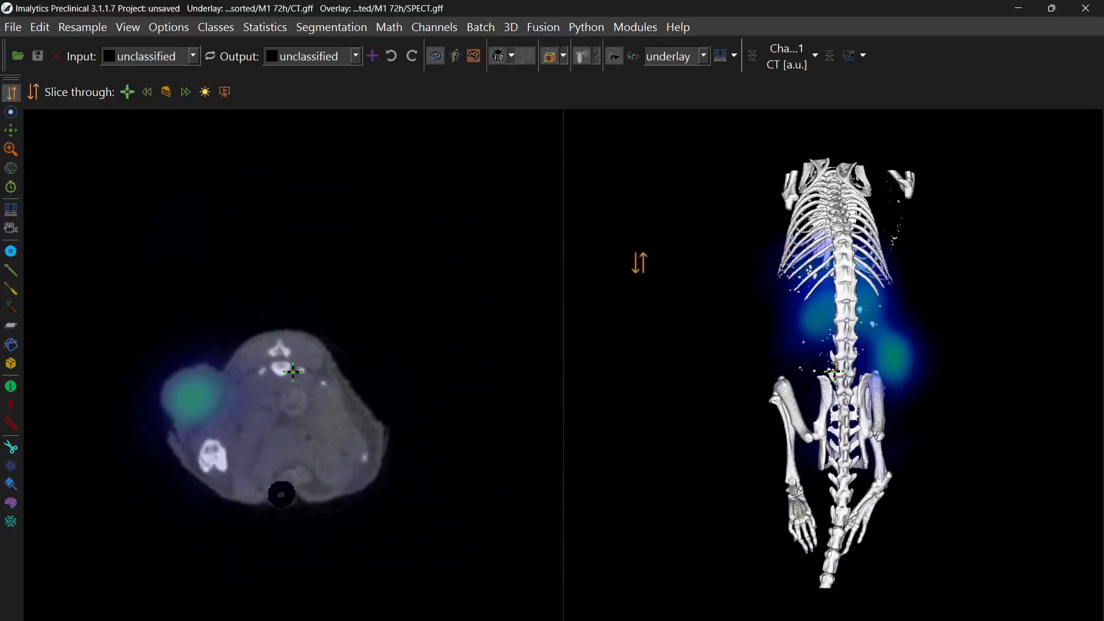
# Bring the batch back to the M1 04h subject and load its PercentID file as the overlay.
pyautogui.hotkey('alt', 'Tab')
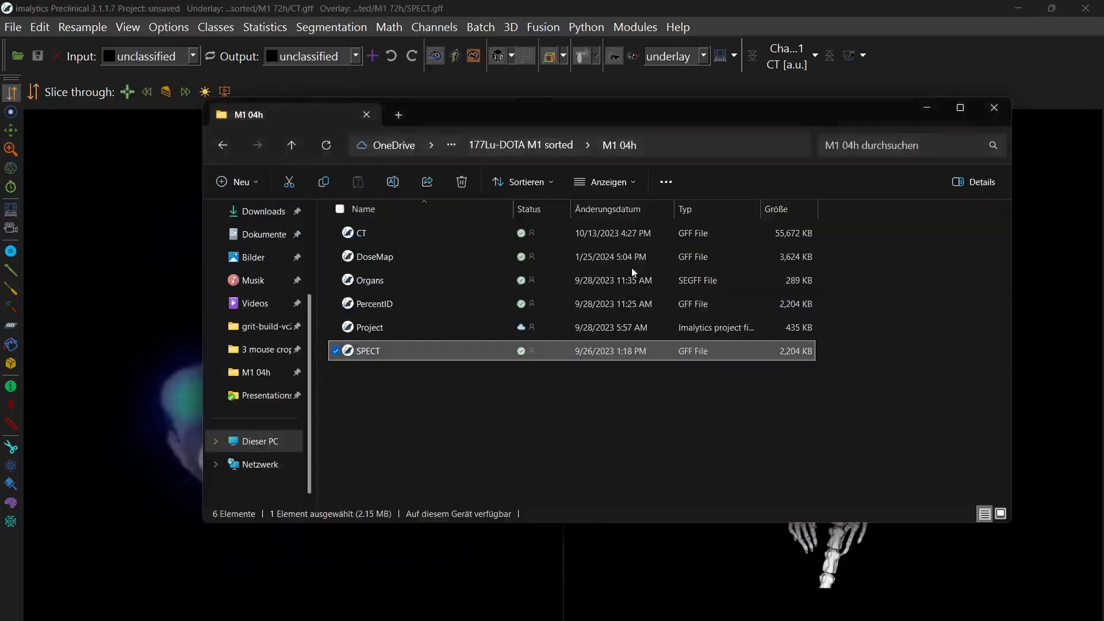
pyautogui.click(589, 16)
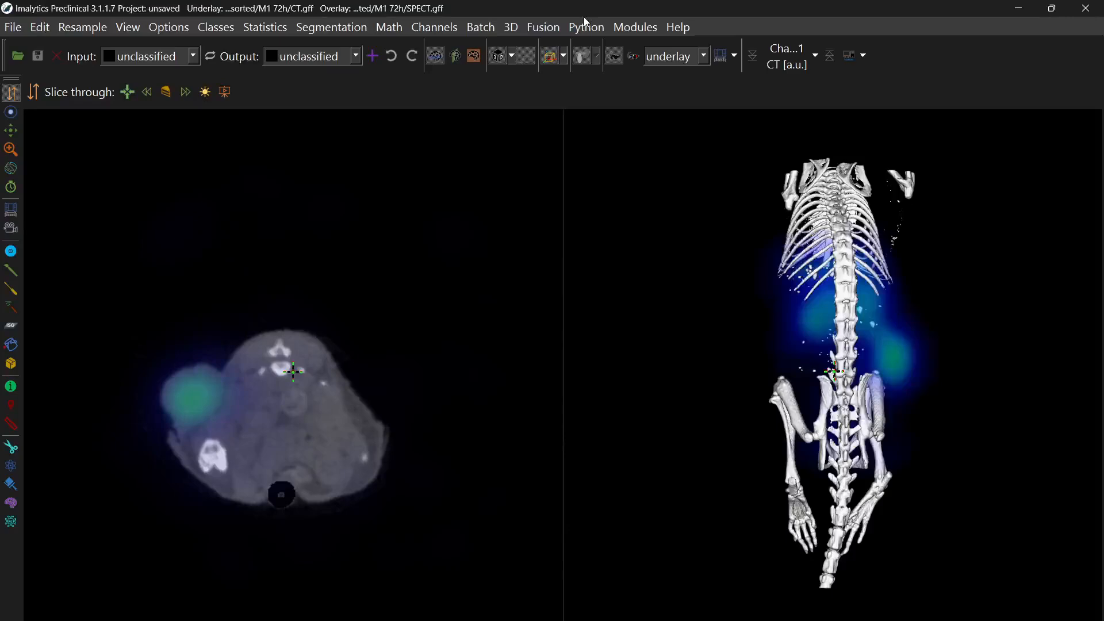
pyautogui.press('pagedown')
pyautogui.click(544, 333)
pyautogui.hotkey('alt', 'Tab')
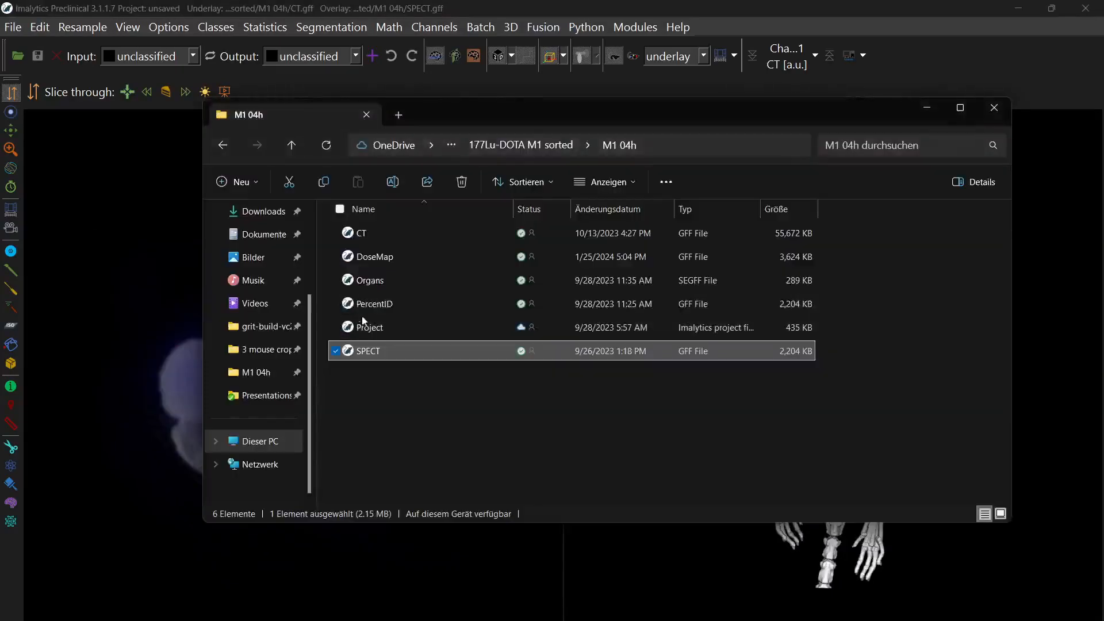
pyautogui.moveTo(370, 305); pyautogui.dragTo(153, 351)
pyautogui.click(567, 335)
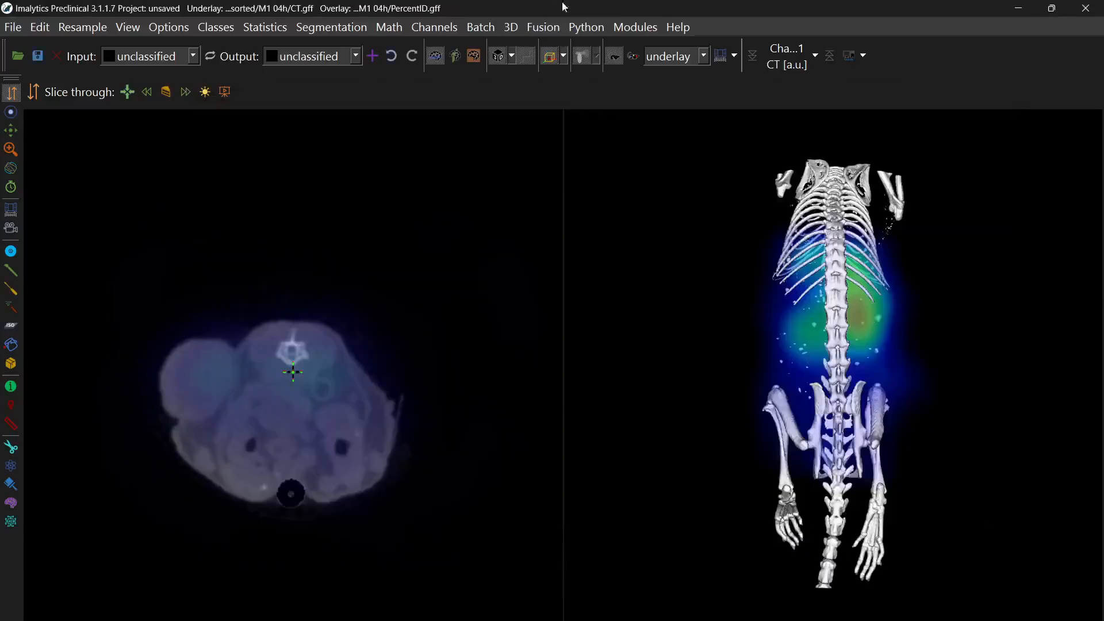
# Compute the dose map from the PercentID overlay with Lu-177 as the therapeutic isotope and dismiss the completion message.
pyautogui.click(640, 28)
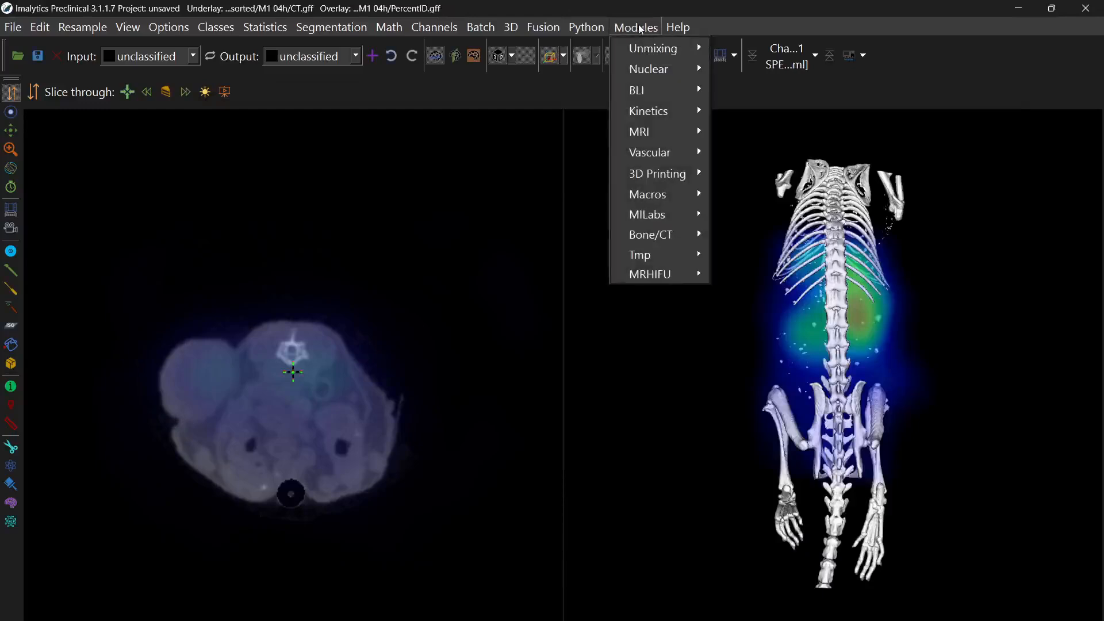
pyautogui.moveTo(642, 73)
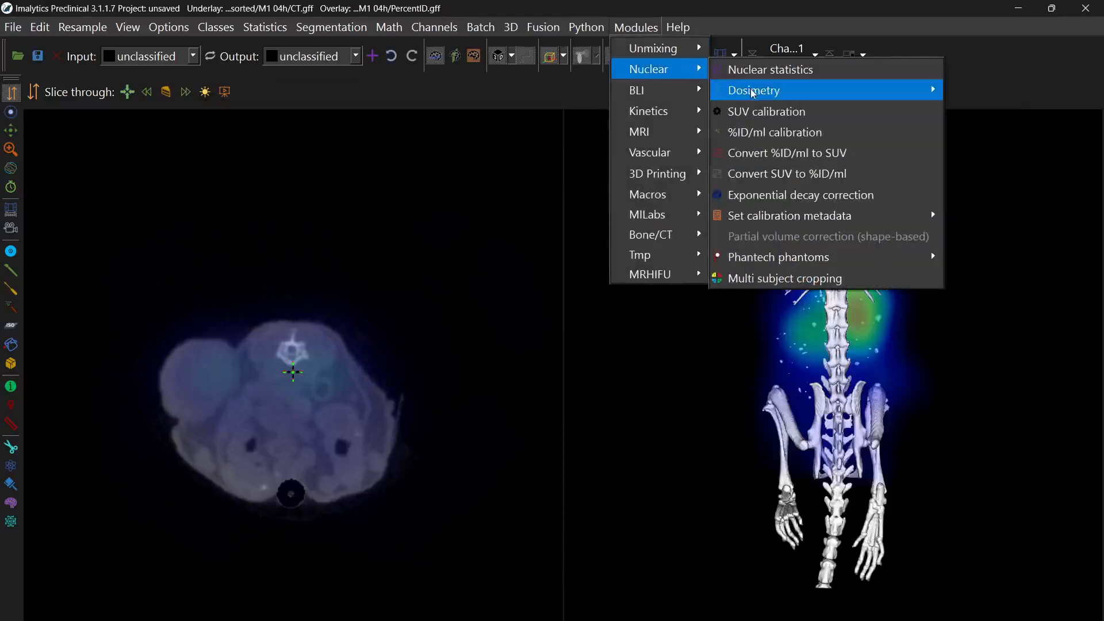
pyautogui.moveTo(750, 92)
pyautogui.click(665, 91)
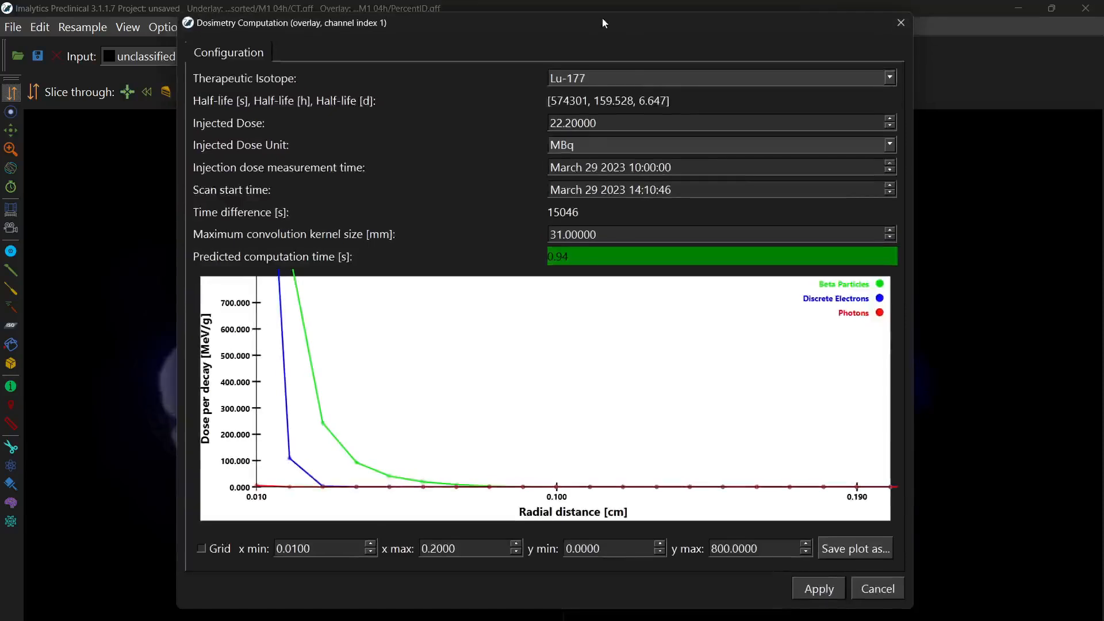
pyautogui.moveTo(603, 23); pyautogui.dragTo(590, 52)
pyautogui.click(601, 105)
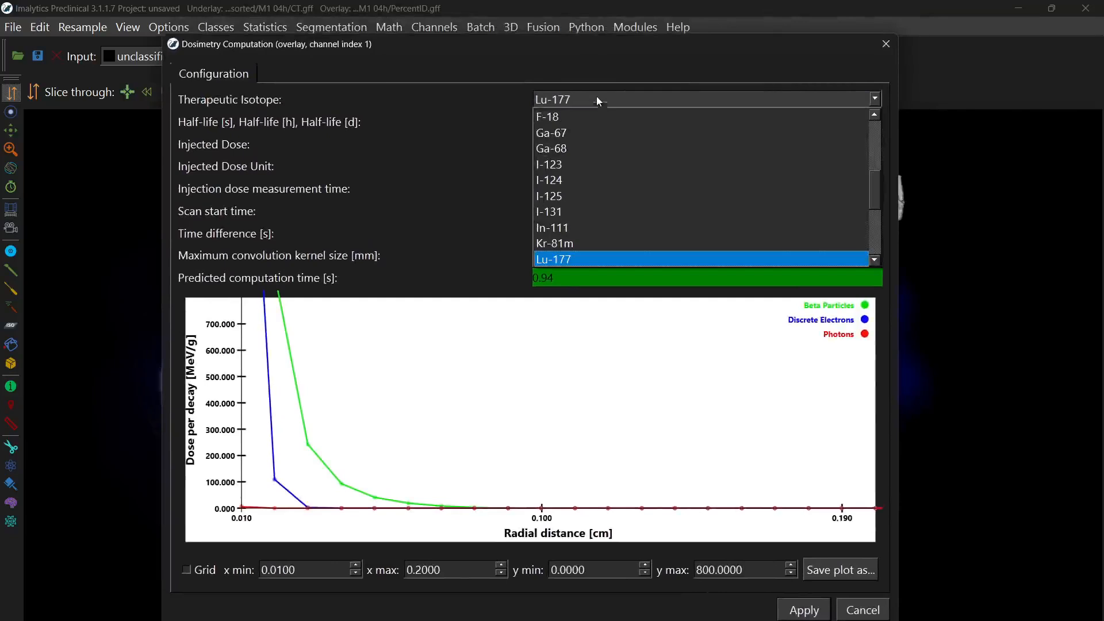
pyautogui.scroll(4, 610, 179)
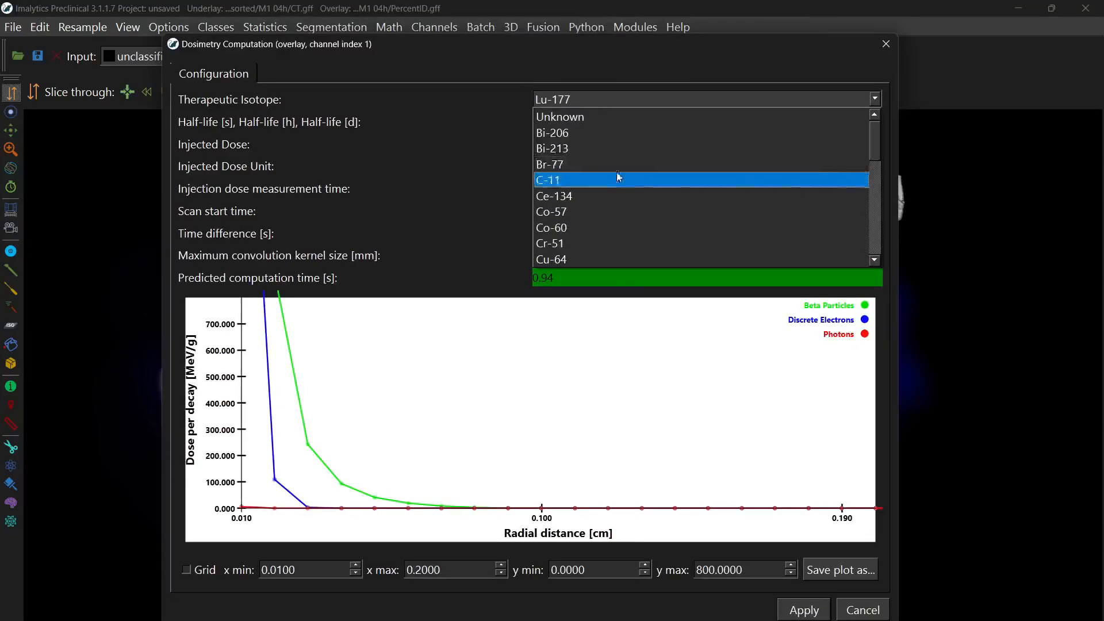
pyautogui.scroll(-5, 633, 178)
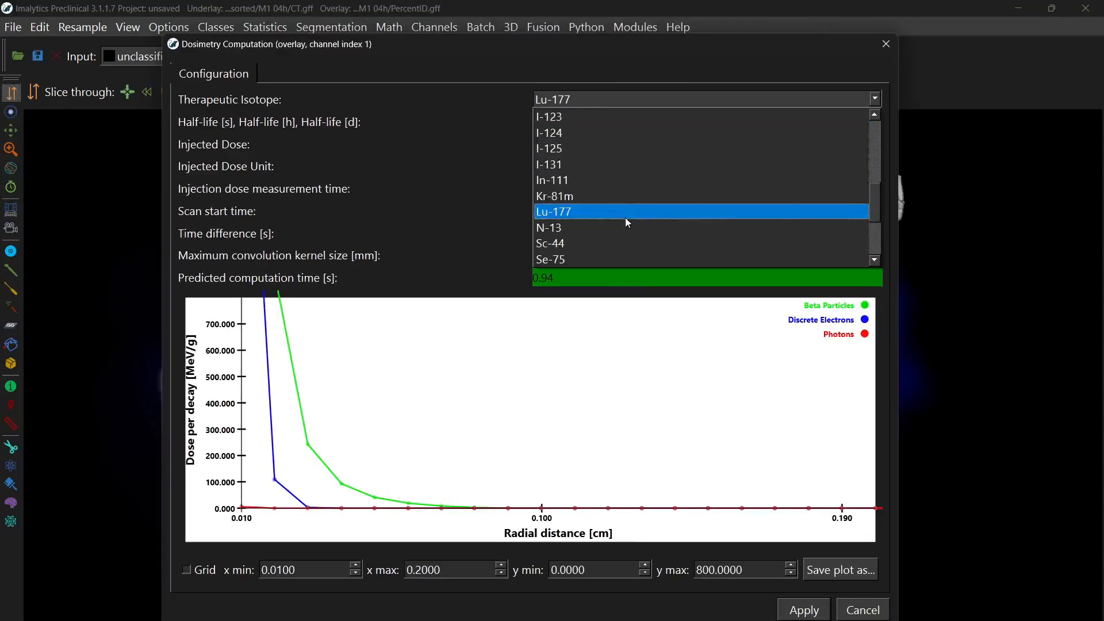
pyautogui.click(571, 212)
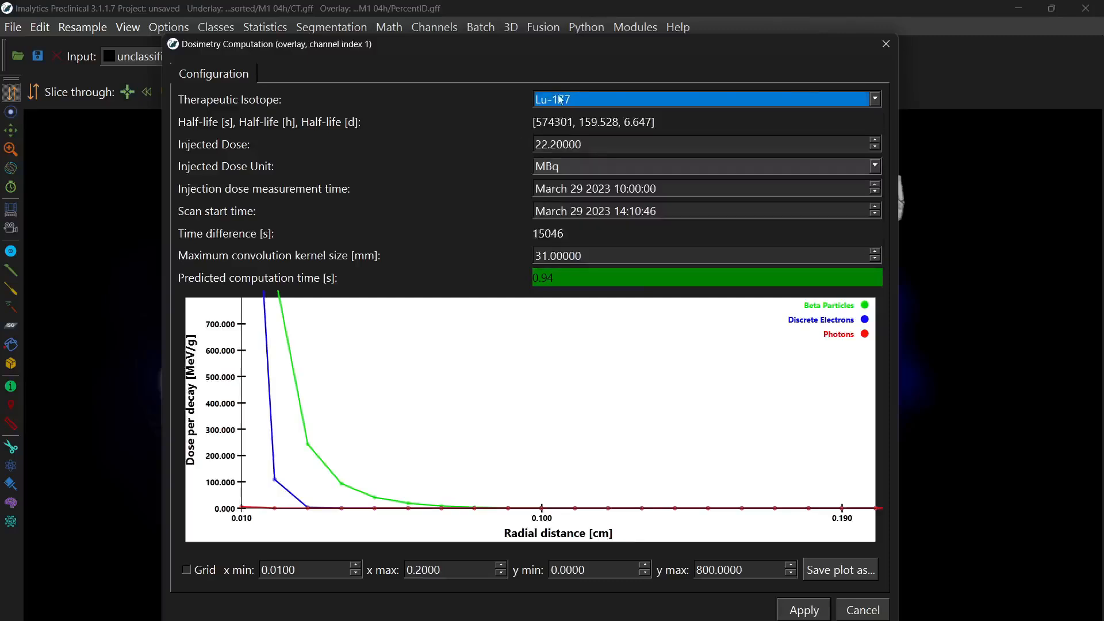
pyautogui.click(804, 612)
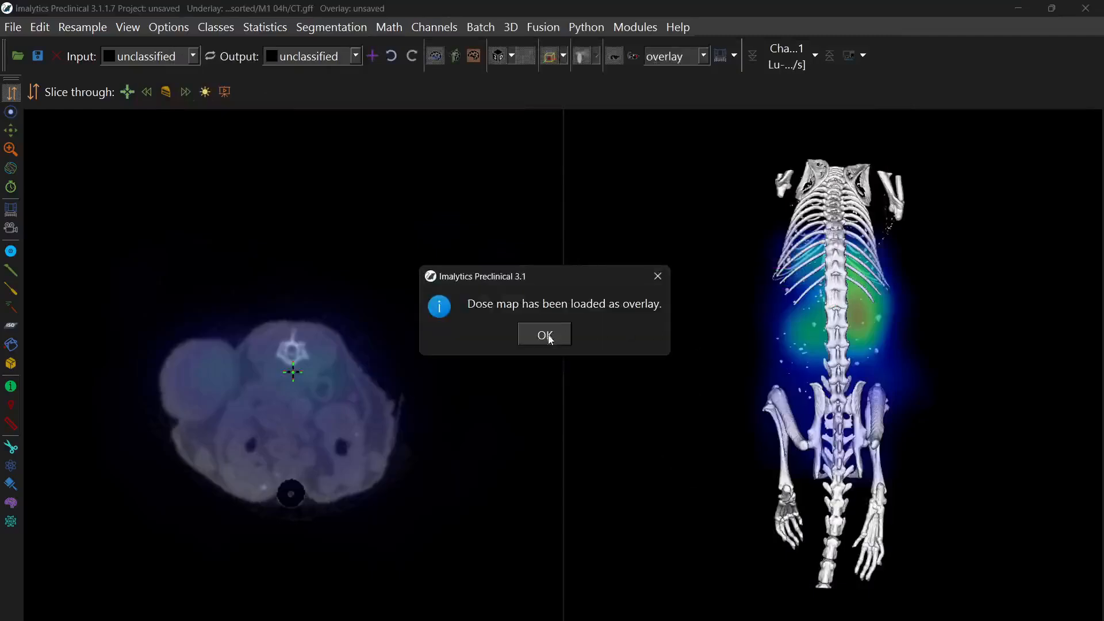
pyautogui.click(545, 336)
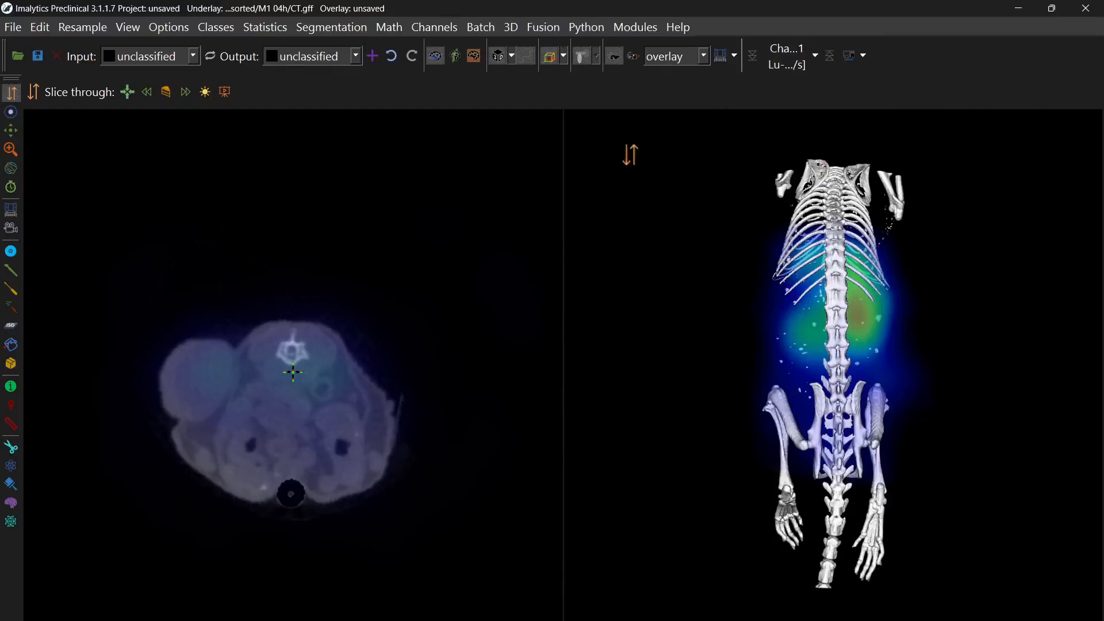
# Load the DoseMap file from the M1 04h folder as the overlay and return to the image views.
pyautogui.hotkey('alt', 'Tab')
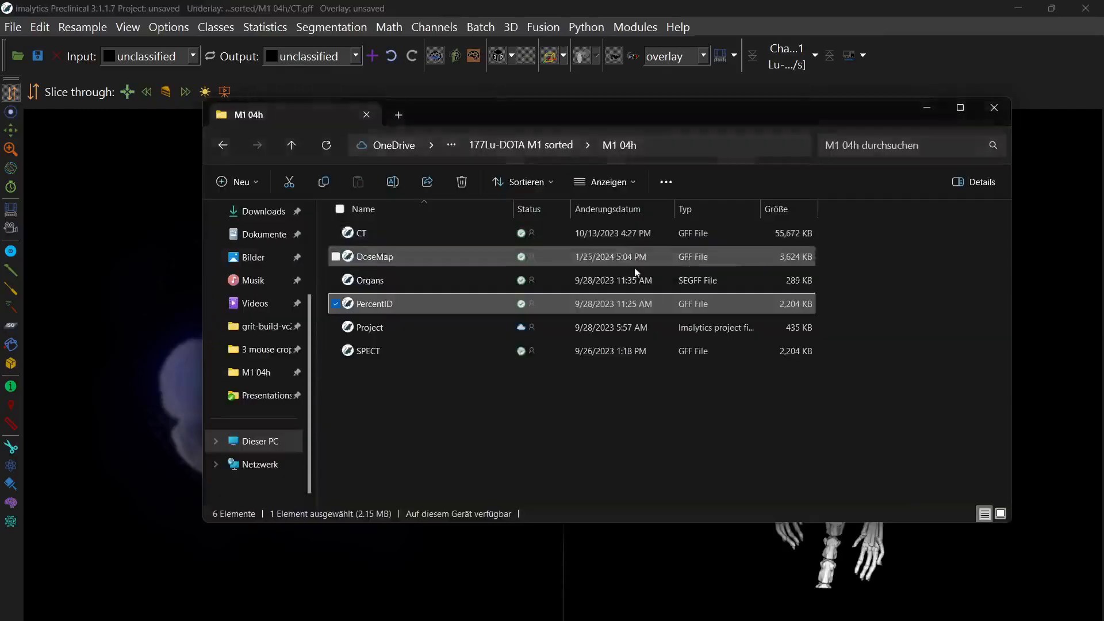
pyautogui.moveTo(362, 257); pyautogui.dragTo(143, 274)
pyautogui.click(558, 340)
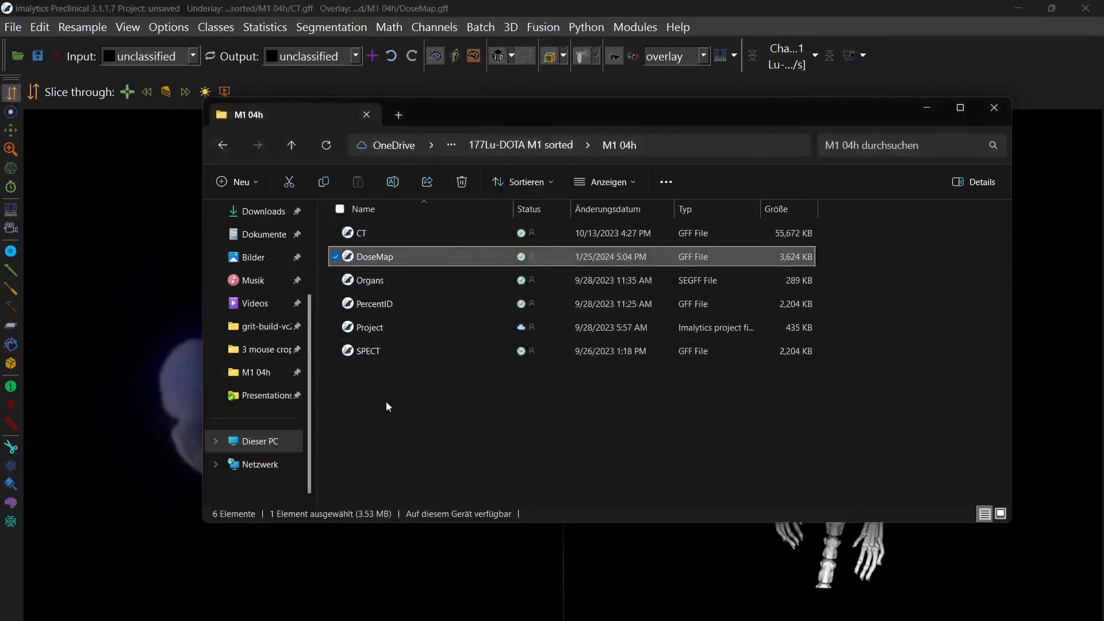
pyautogui.click(638, 2)
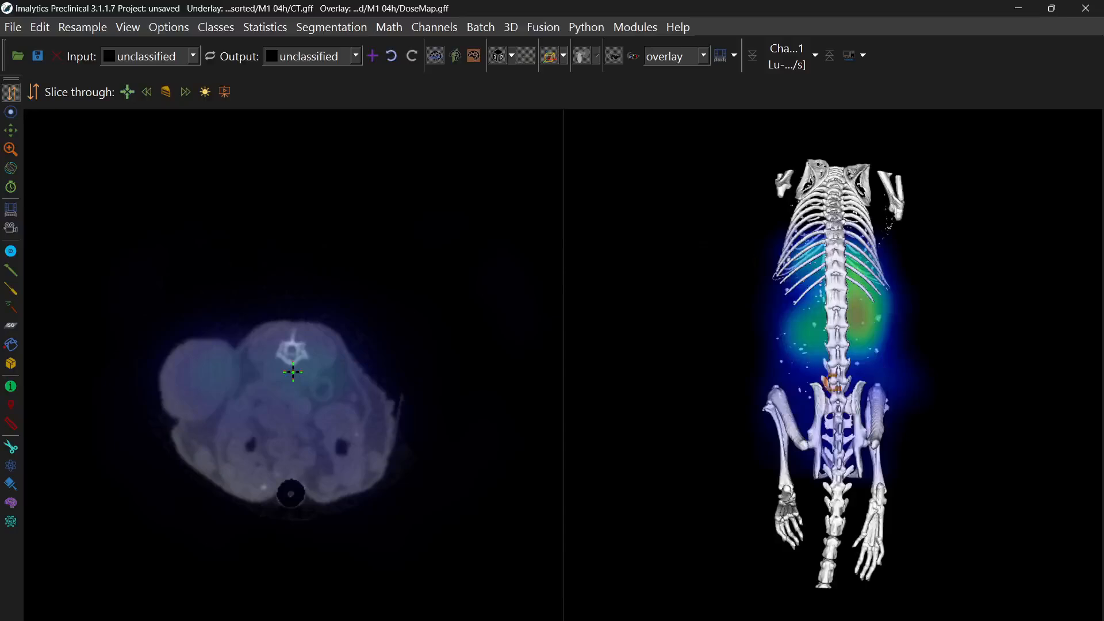
# Centre the views on the mass at the mouse's side, magnify it, and show the coronal slice in place of the 3D rendering.
pyautogui.moveTo(803, 387); pyautogui.dragTo(824, 402)
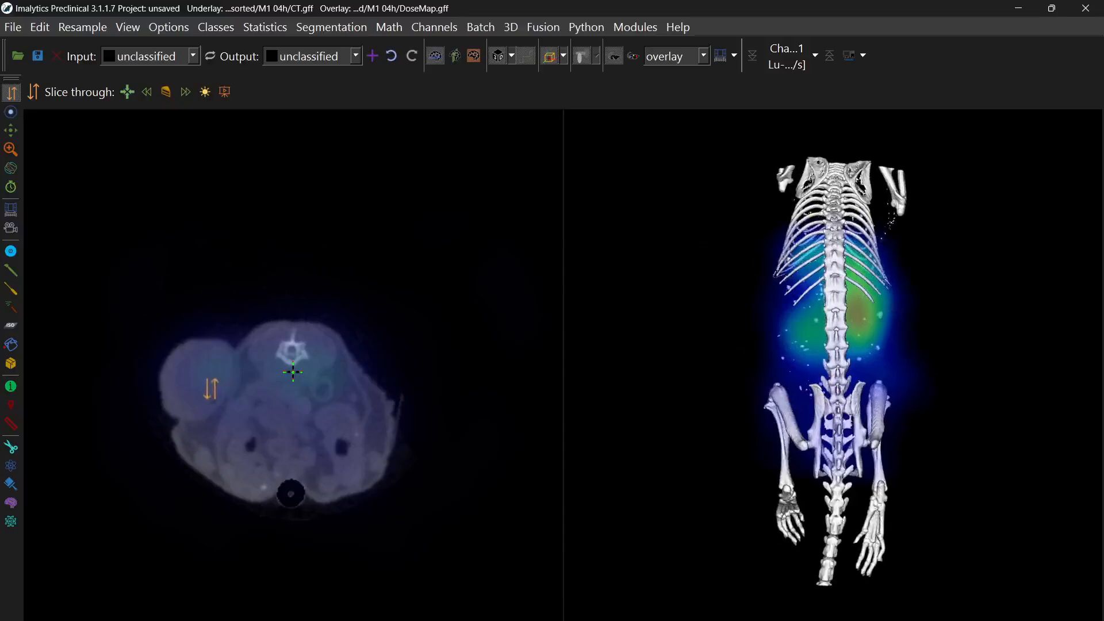
pyautogui.middleClick(211, 391)
pyautogui.scroll(2, 295, 364)
pyautogui.middleClick(288, 357)
pyautogui.scroll(3, 310, 362)
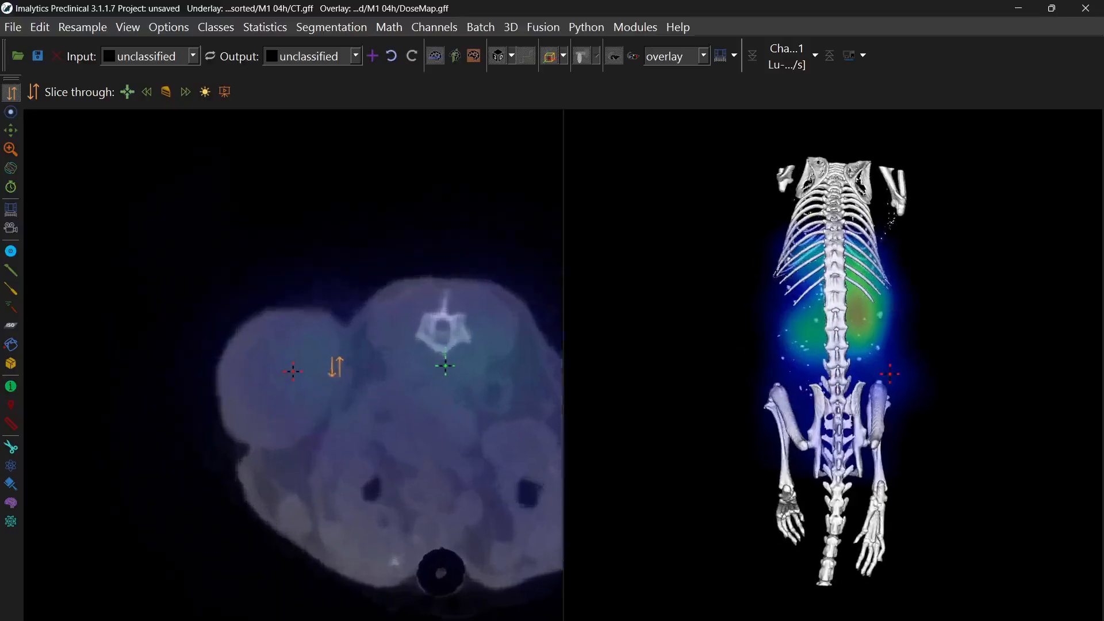
pyautogui.click(460, 57)
pyautogui.click(460, 56)
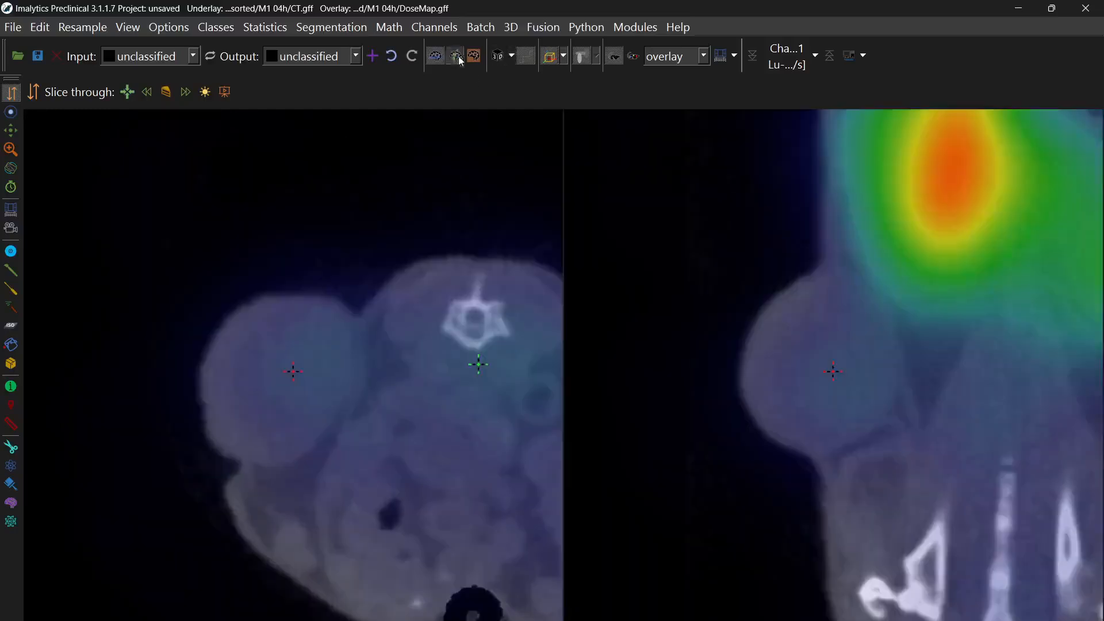
pyautogui.scroll(1, 278, 377)
pyautogui.scroll(1, 369, 336)
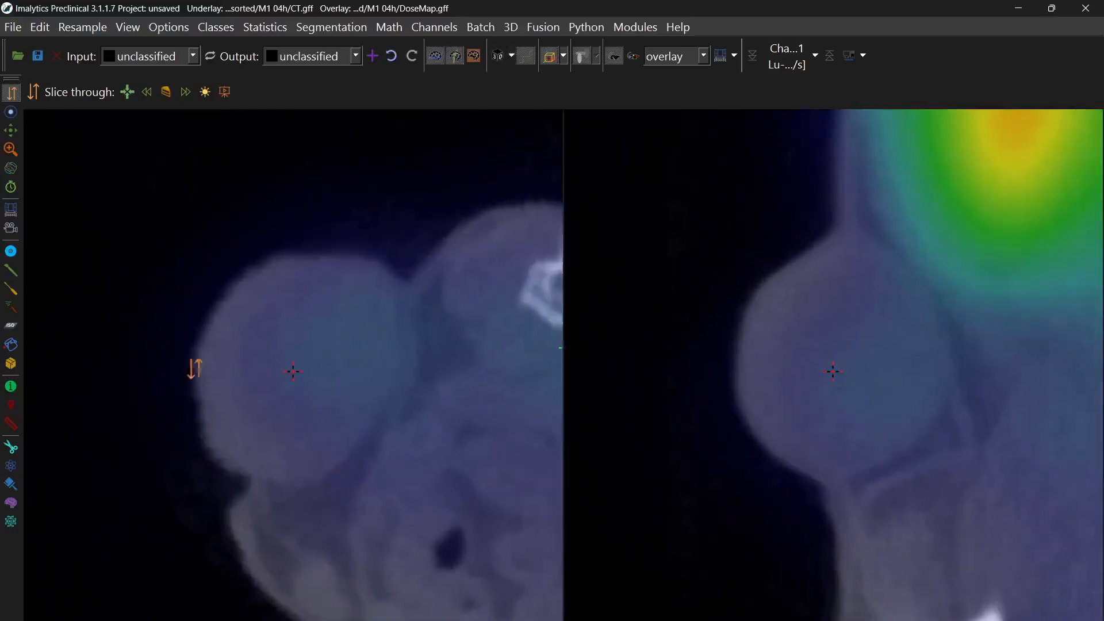
# Activate the Scribbles tool and add a new class named Tumor as the output.
pyautogui.click(11, 308)
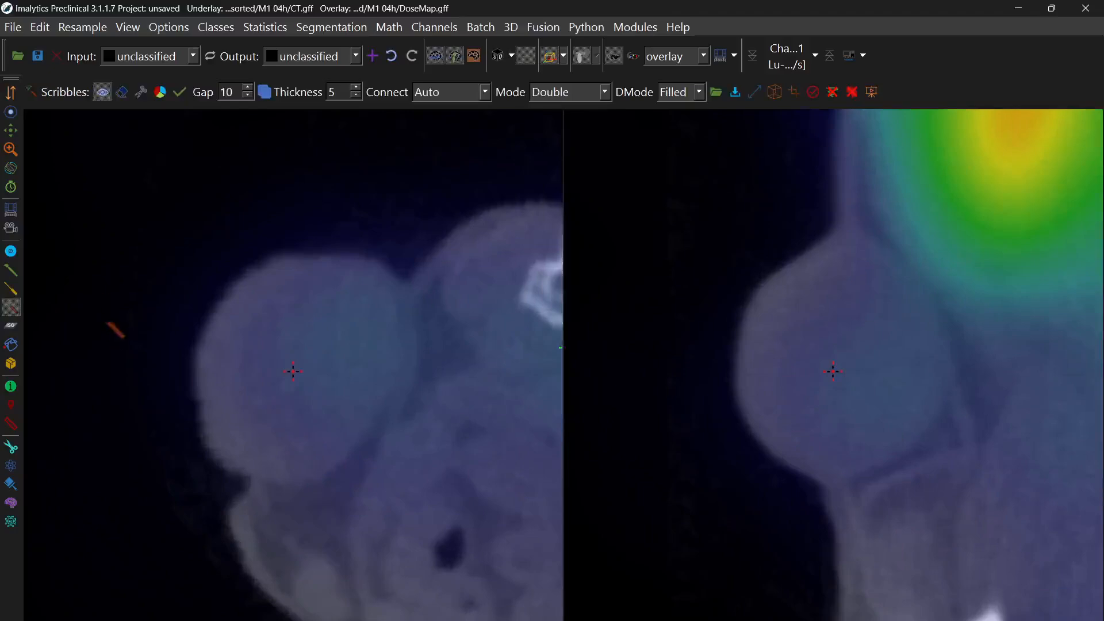
pyautogui.click(373, 56)
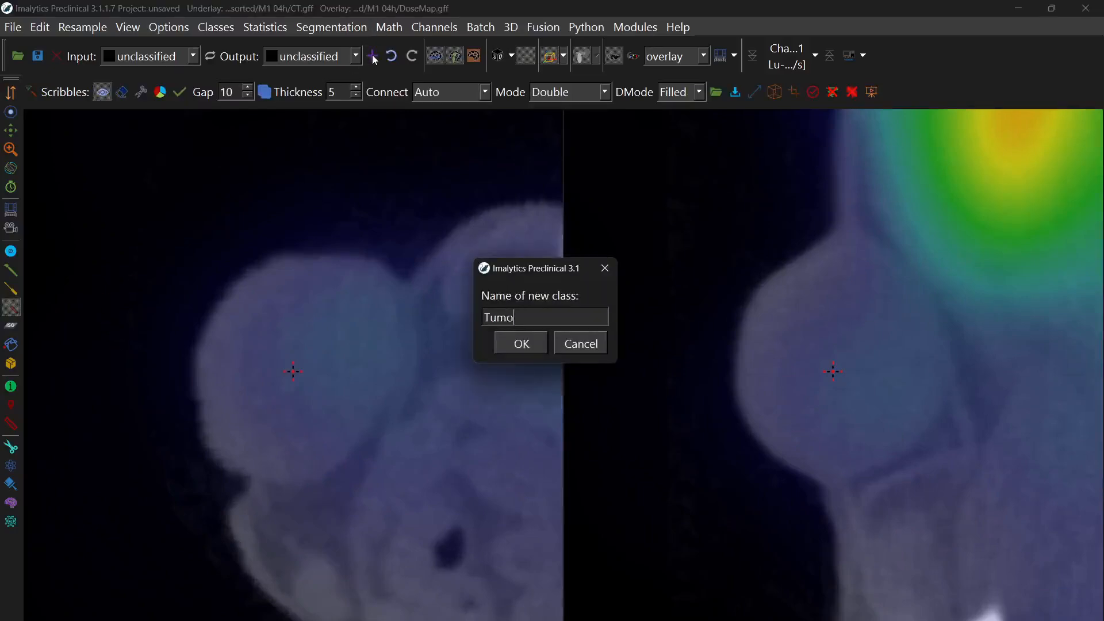
pyautogui.press('Return')
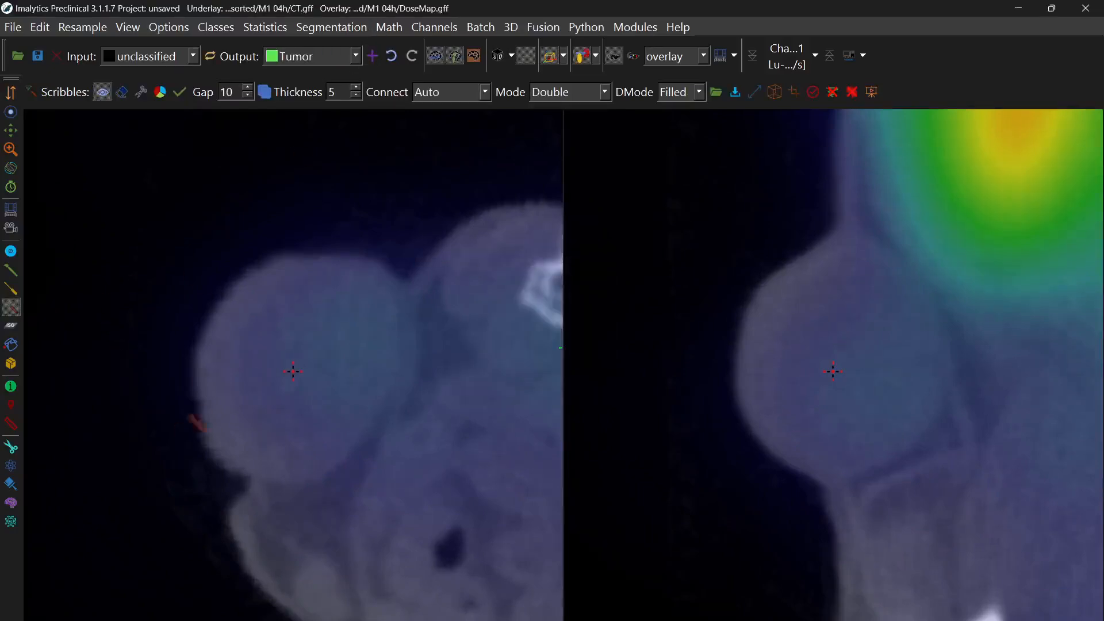
# Outline the tumor with closed scribbles in the central axial slice and in the matching coronal slice.
pyautogui.moveTo(203, 332)
pyautogui.mouseDown()
pyautogui.moveTo(239, 271)
pyautogui.moveTo(328, 253)
pyautogui.moveTo(395, 308)
pyautogui.moveTo(377, 428)
pyautogui.moveTo(302, 484)
pyautogui.moveTo(225, 465)
pyautogui.moveTo(184, 380)
pyautogui.mouseUp()
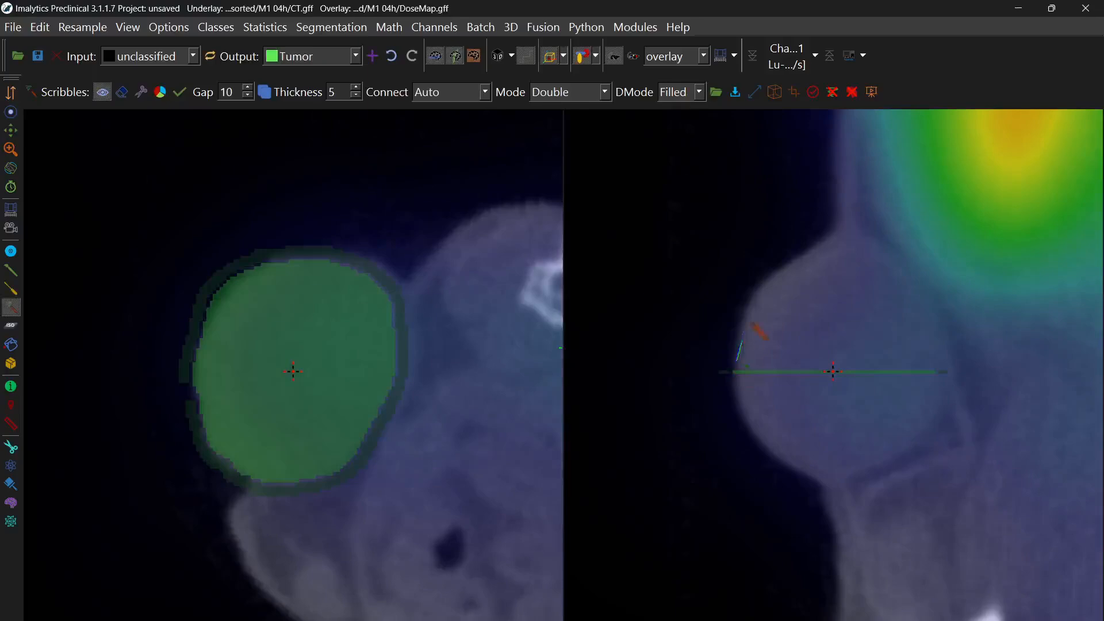
pyautogui.moveTo(728, 352)
pyautogui.mouseDown()
pyautogui.moveTo(743, 310)
pyautogui.moveTo(835, 224)
pyautogui.moveTo(932, 305)
pyautogui.moveTo(952, 399)
pyautogui.moveTo(900, 463)
pyautogui.moveTo(817, 489)
pyautogui.moveTo(769, 426)
pyautogui.mouseUp()
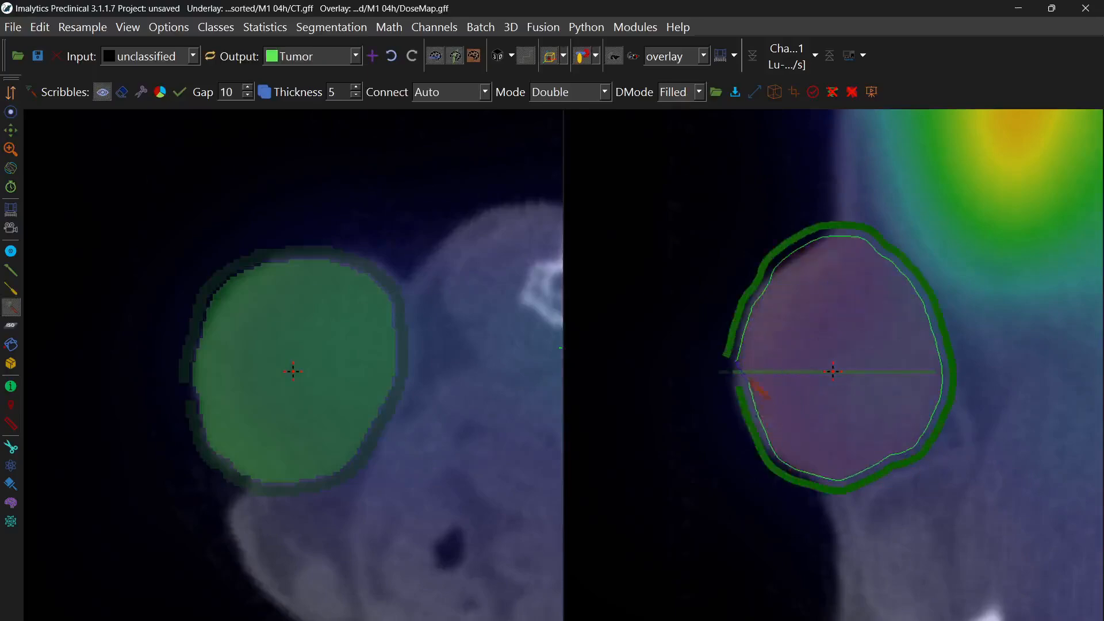
pyautogui.moveTo(750, 381); pyautogui.dragTo(748, 376)
# Outline the tumor in further axial slices near its upper and lower ends, including the tip beside the hot organ.
pyautogui.middleClick(841, 303)
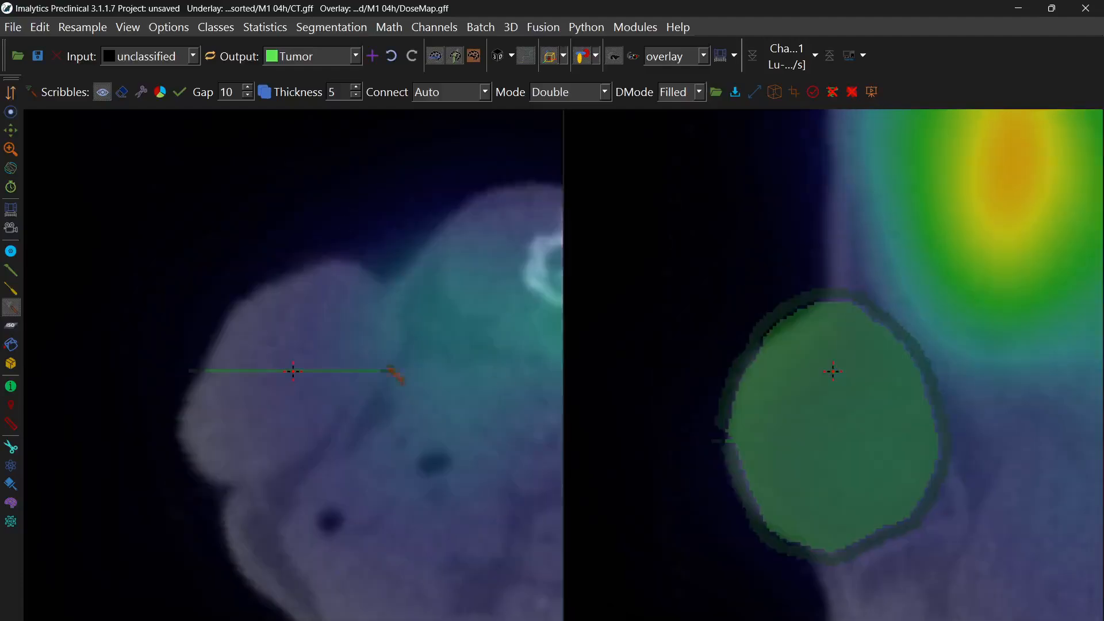
pyautogui.moveTo(267, 476)
pyautogui.mouseDown()
pyautogui.moveTo(187, 463)
pyautogui.moveTo(209, 357)
pyautogui.moveTo(266, 276)
pyautogui.moveTo(390, 288)
pyautogui.moveTo(393, 362)
pyautogui.moveTo(326, 452)
pyautogui.moveTo(221, 388)
pyautogui.moveTo(214, 294)
pyautogui.moveTo(345, 251)
pyautogui.moveTo(397, 291)
pyautogui.moveTo(408, 325)
pyautogui.mouseUp()
pyautogui.middleClick(832, 506)
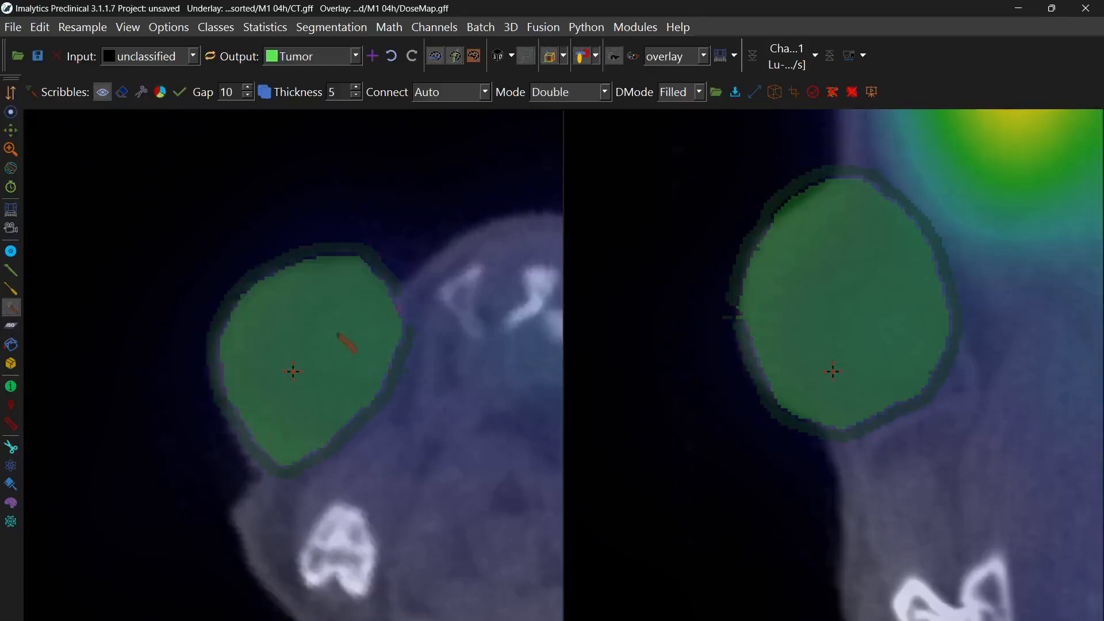
pyautogui.moveTo(339, 336); pyautogui.dragTo(331, 506, button='right')
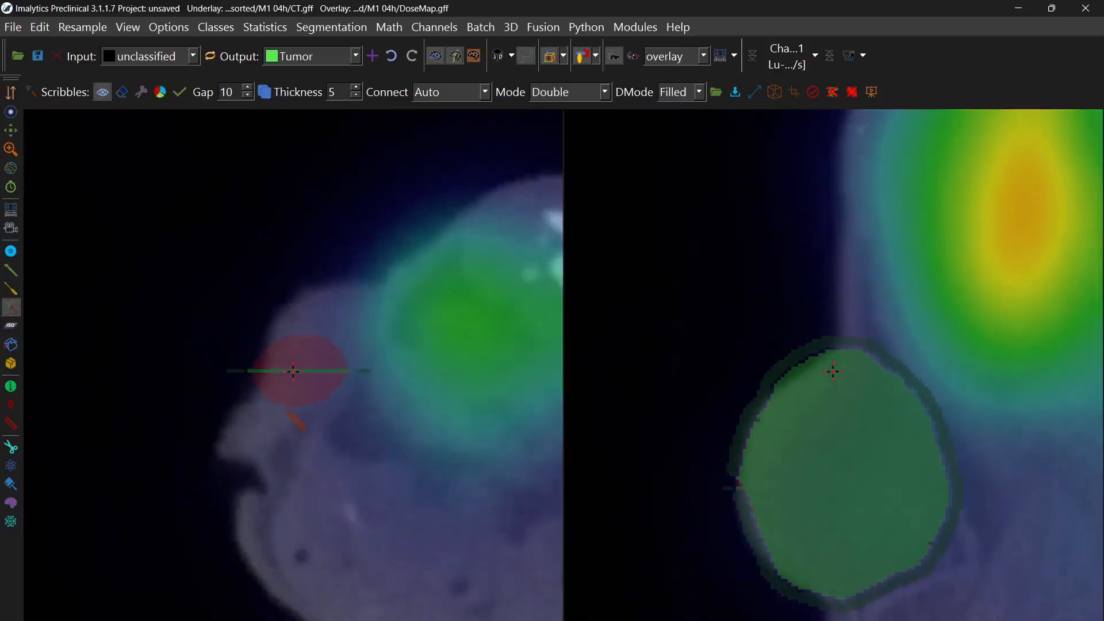
pyautogui.moveTo(275, 321)
pyautogui.mouseDown()
pyautogui.moveTo(353, 277)
pyautogui.moveTo(352, 350)
pyautogui.mouseUp()
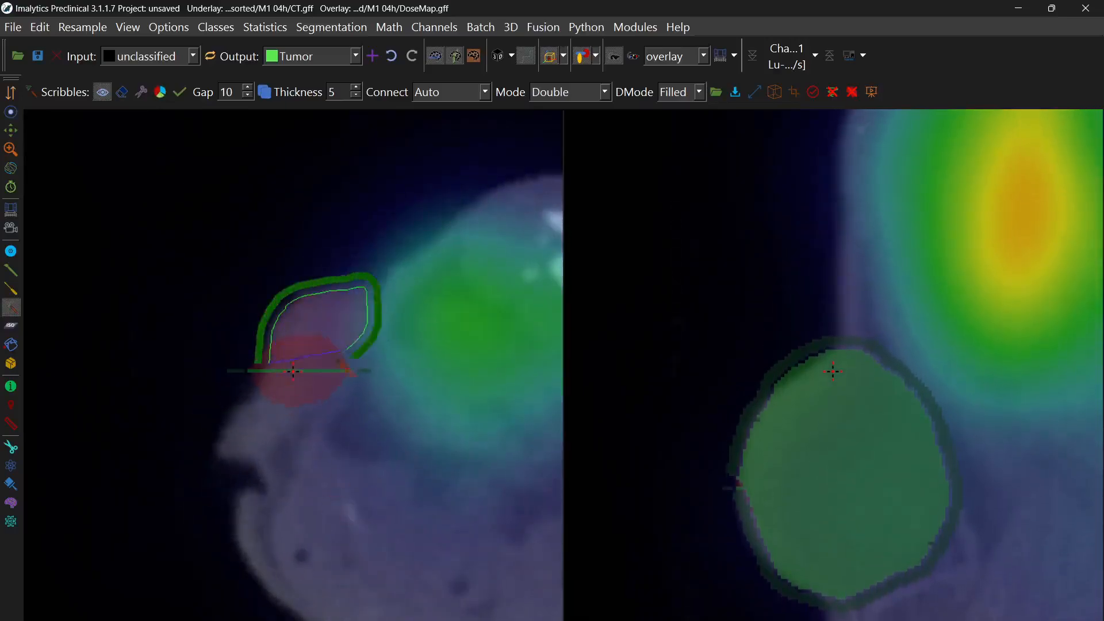
pyautogui.moveTo(304, 433)
pyautogui.mouseDown()
pyautogui.moveTo(219, 461)
pyautogui.moveTo(256, 391)
pyautogui.mouseUp()
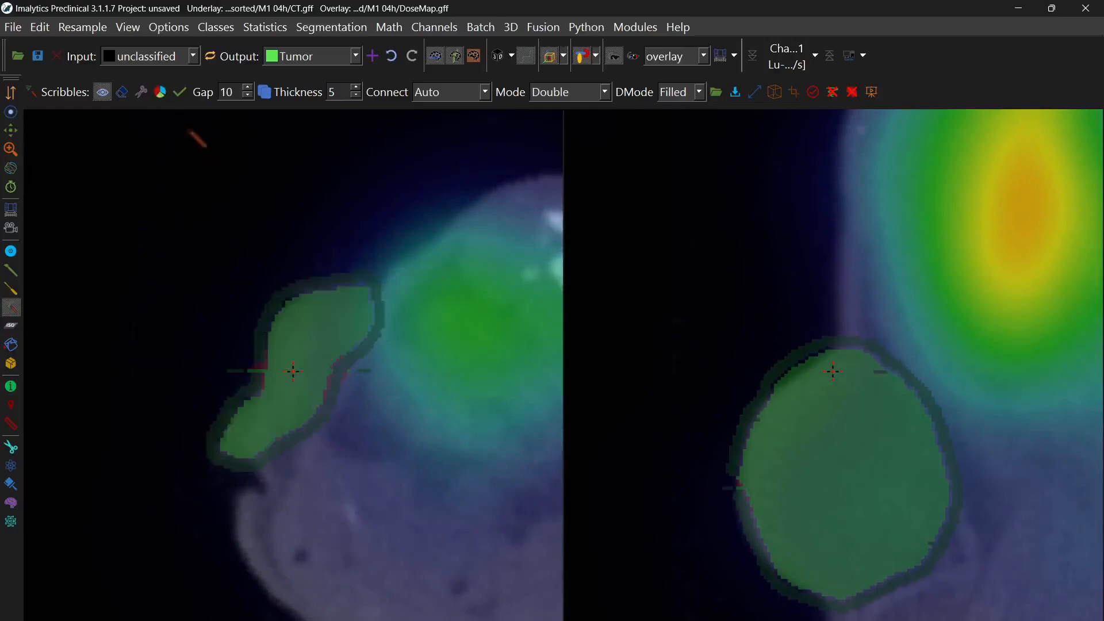
# Add tumor outlines in the remaining axial and coronal slices and accept the interpolated scribbles as the Tumor class.
pyautogui.moveTo(357, 389); pyautogui.dragTo(370, 197)
pyautogui.moveTo(386, 283); pyautogui.dragTo(865, 202)
pyautogui.moveTo(734, 288)
pyautogui.mouseDown()
pyautogui.moveTo(738, 225)
pyautogui.moveTo(808, 187)
pyautogui.moveTo(871, 227)
pyautogui.moveTo(908, 314)
pyautogui.moveTo(852, 378)
pyautogui.moveTo(748, 316)
pyautogui.moveTo(734, 289)
pyautogui.mouseUp()
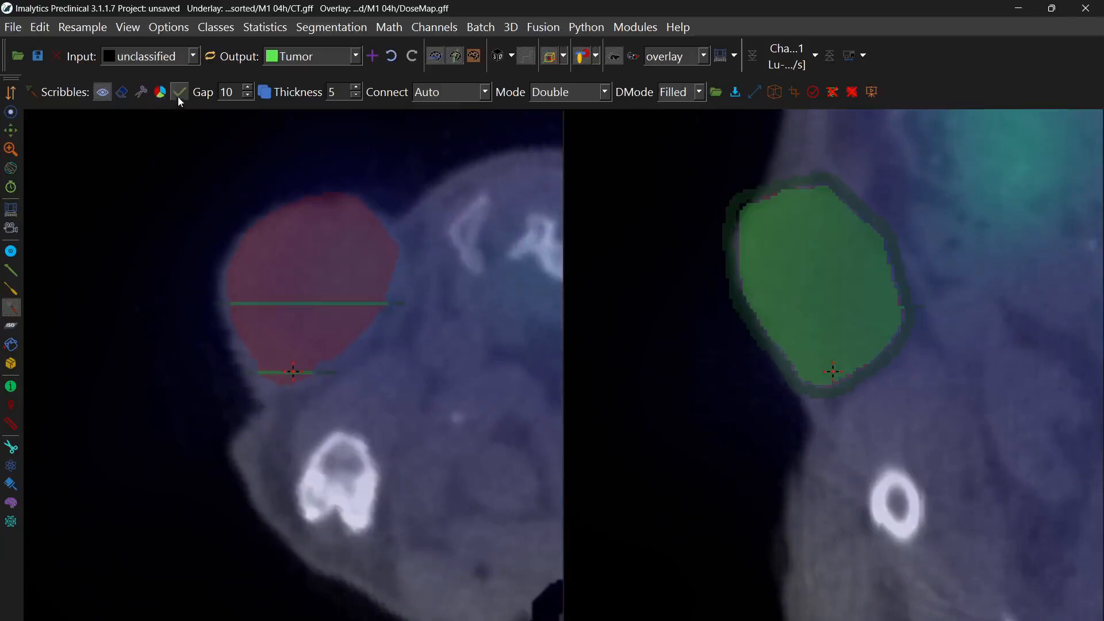
pyautogui.click(175, 94)
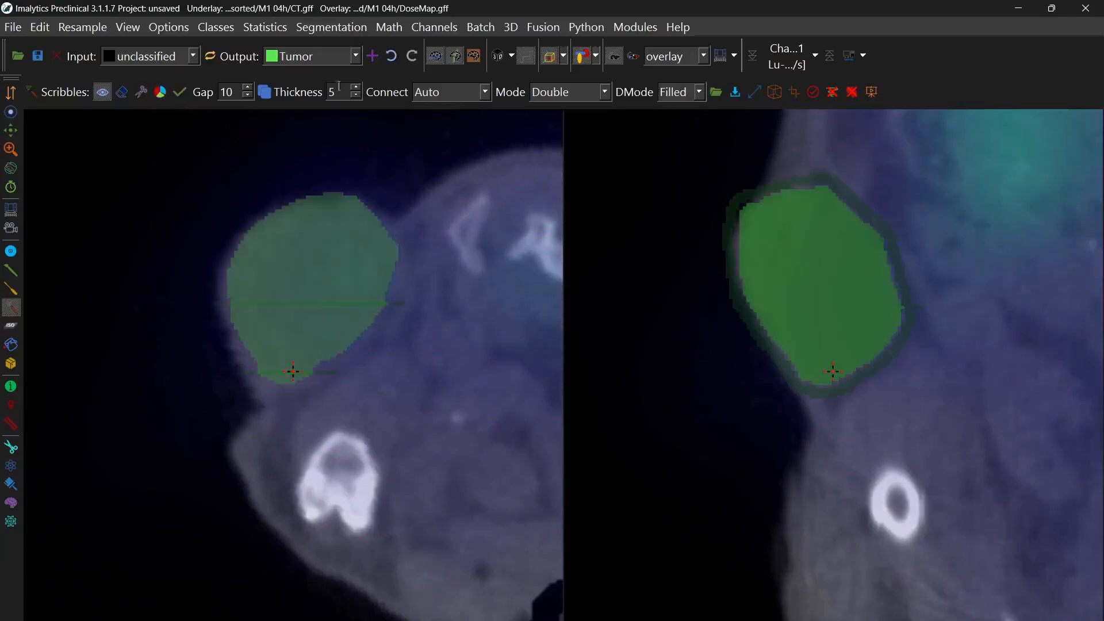
# Show the 3D rendering beside the slices and apply Smooth class to the Tumor segmentation.
pyautogui.click(500, 60)
pyautogui.moveTo(976, 348); pyautogui.dragTo(892, 338)
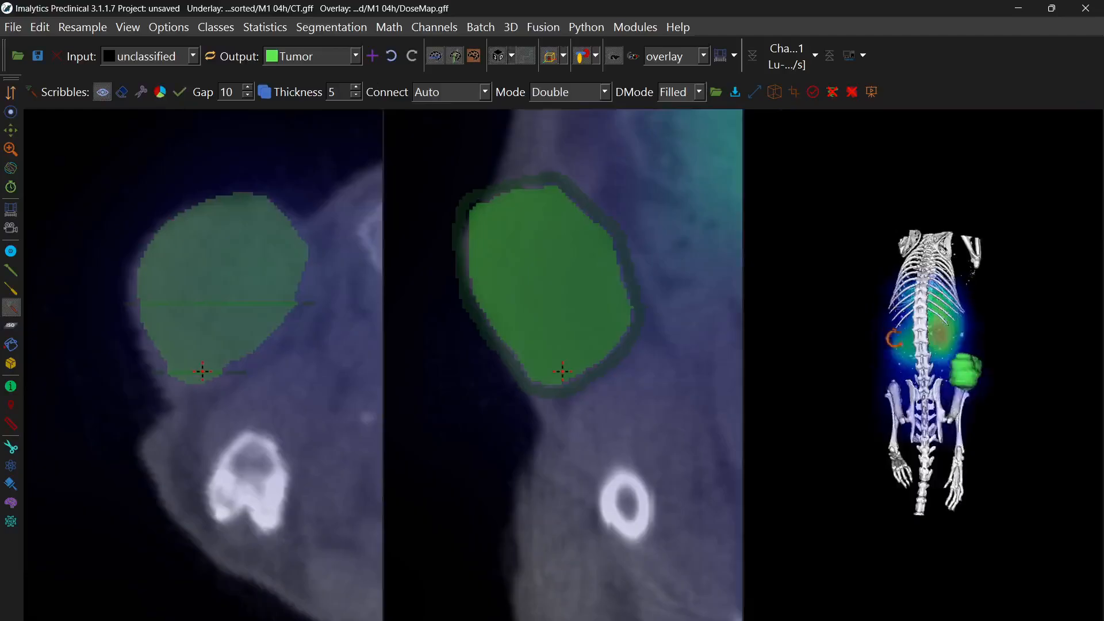
pyautogui.scroll(3, 978, 377)
pyautogui.rightClick(1003, 375)
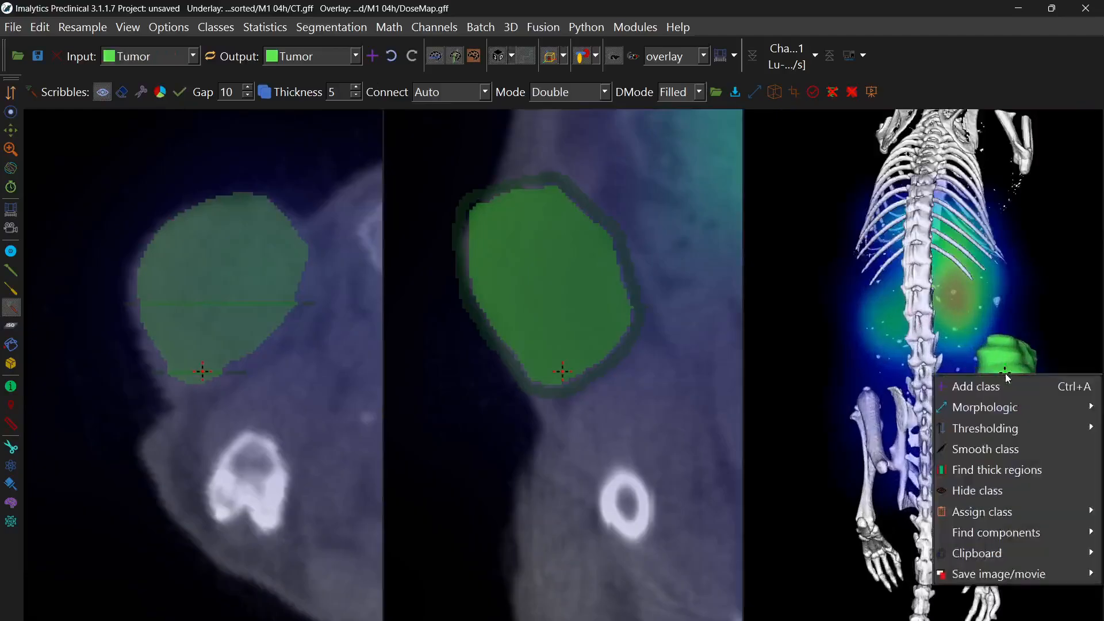
pyautogui.click(984, 449)
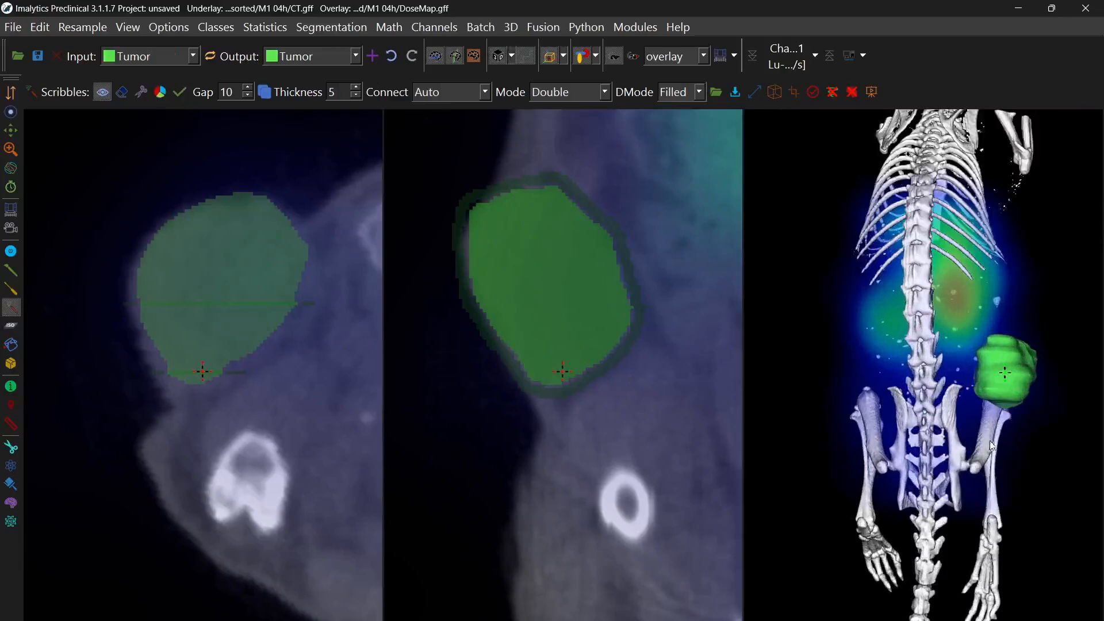
# Review the Tumor class statistics on the Lu-177 Dose overlay, widening the table to read all its columns.
pyautogui.click(259, 27)
pyautogui.click(311, 44)
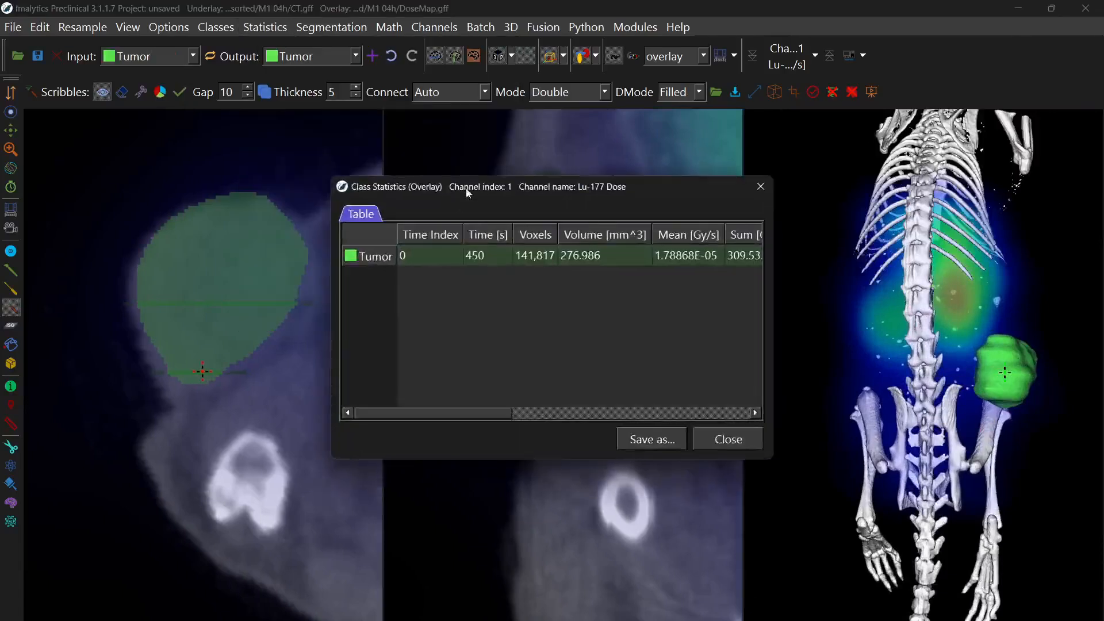
pyautogui.moveTo(466, 188); pyautogui.dragTo(355, 156)
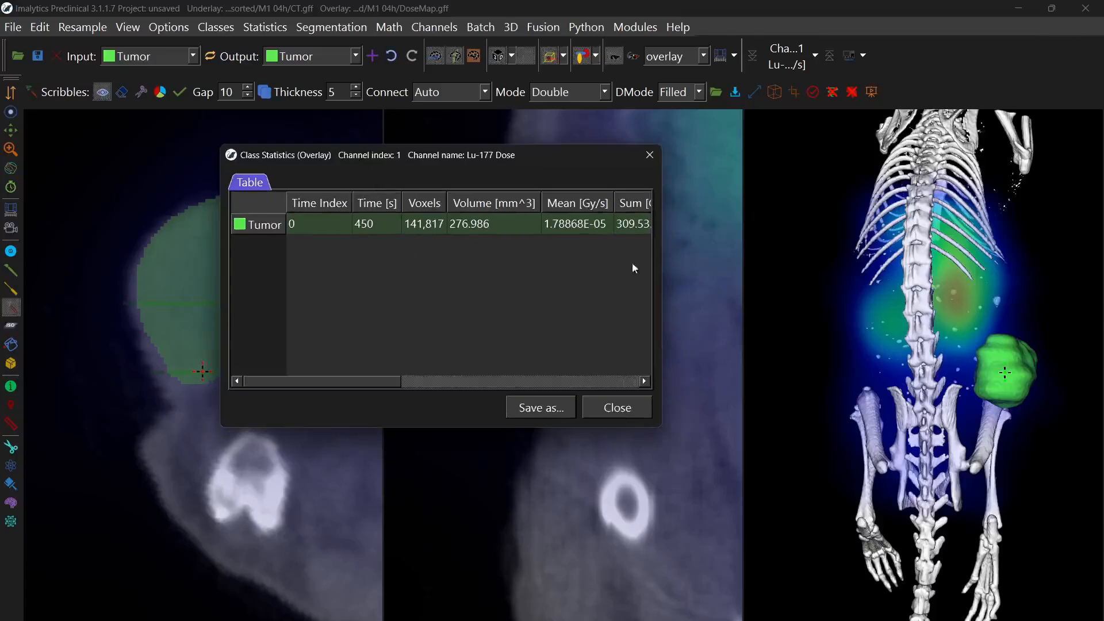
pyautogui.moveTo(662, 273); pyautogui.dragTo(799, 285)
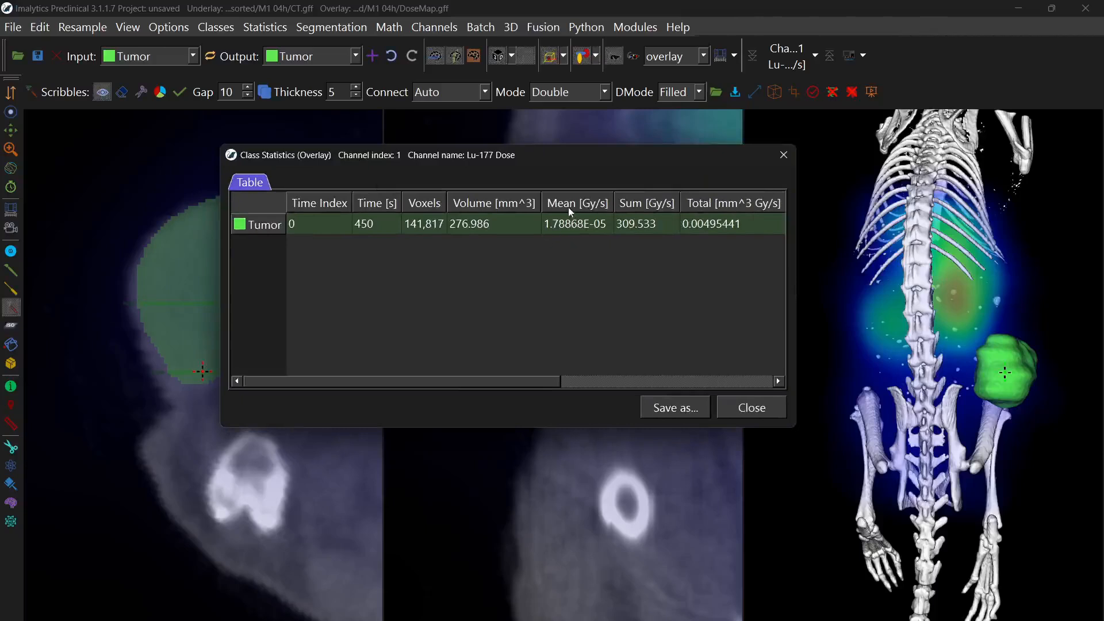
pyautogui.click(783, 155)
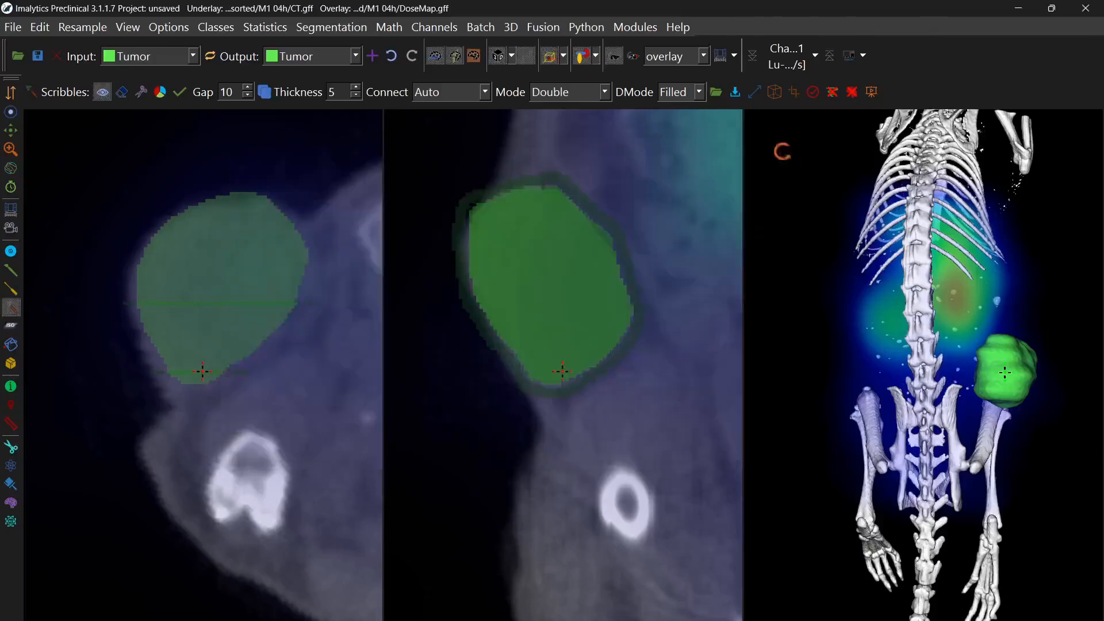
# Load the Organs segmentation from the M1 04h folder, replacing the existing segmentation.
pyautogui.hotkey('alt', 'Tab')
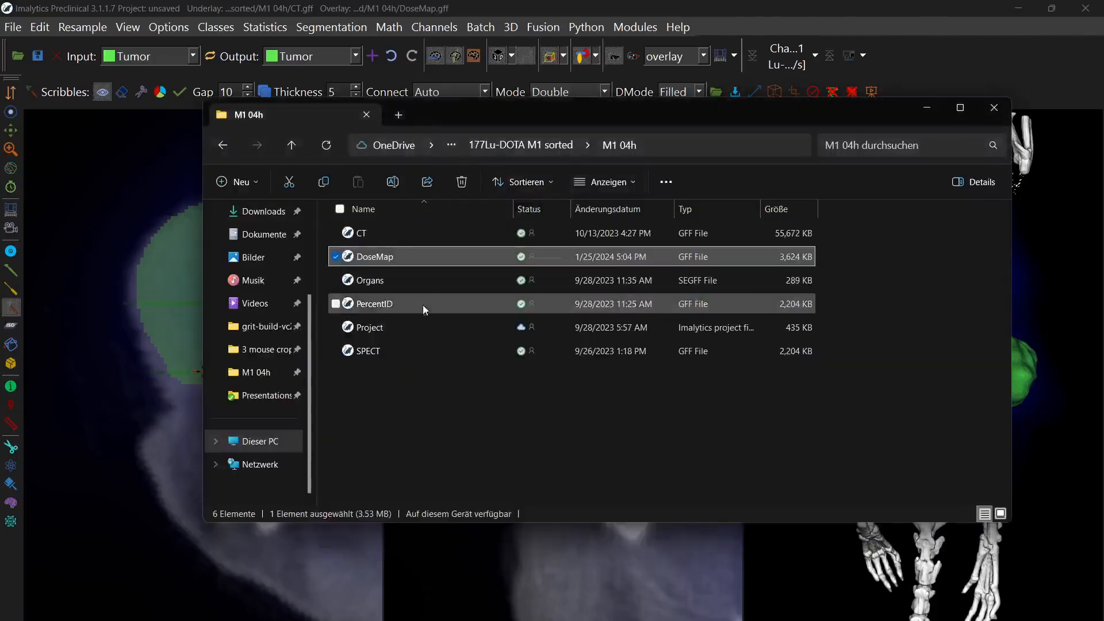
pyautogui.click(366, 282)
pyautogui.moveTo(365, 285); pyautogui.dragTo(161, 299)
pyautogui.click(555, 5)
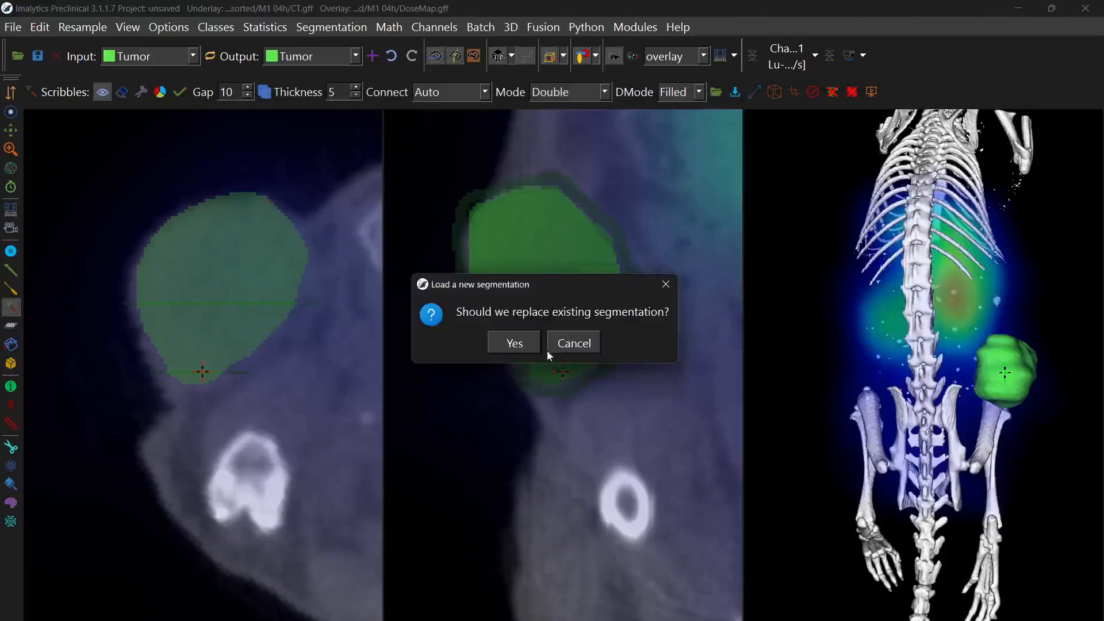
pyautogui.click(511, 345)
pyautogui.moveTo(954, 319); pyautogui.dragTo(952, 344, button='middle')
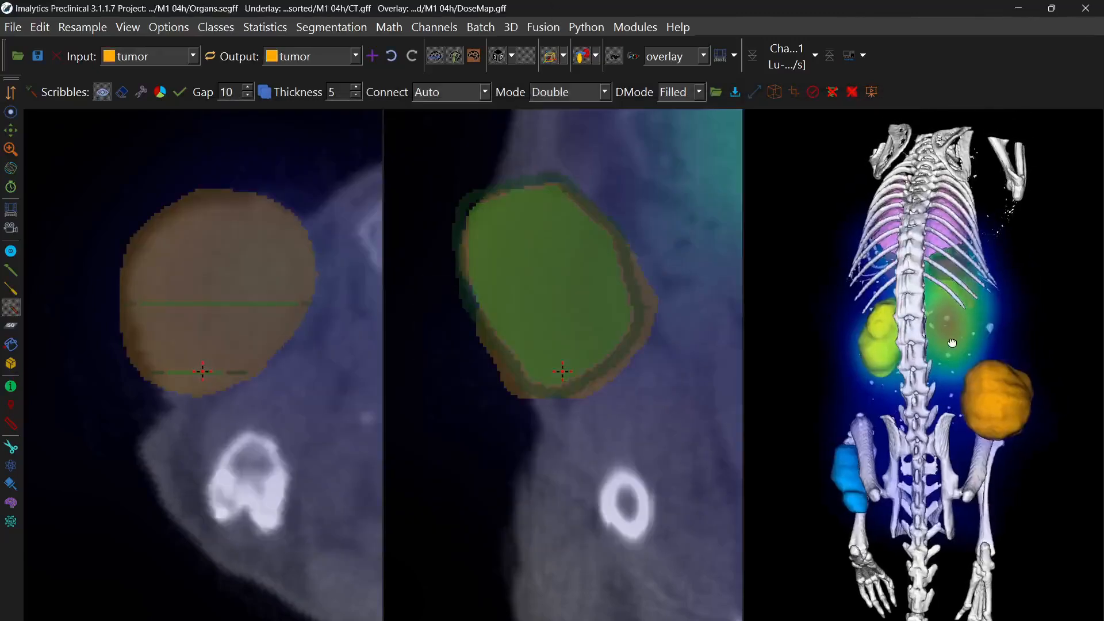
# Hide the scribbles, switch to slice navigation and turn the 3D rendering to show the segmented organs and tumor.
pyautogui.click(103, 92)
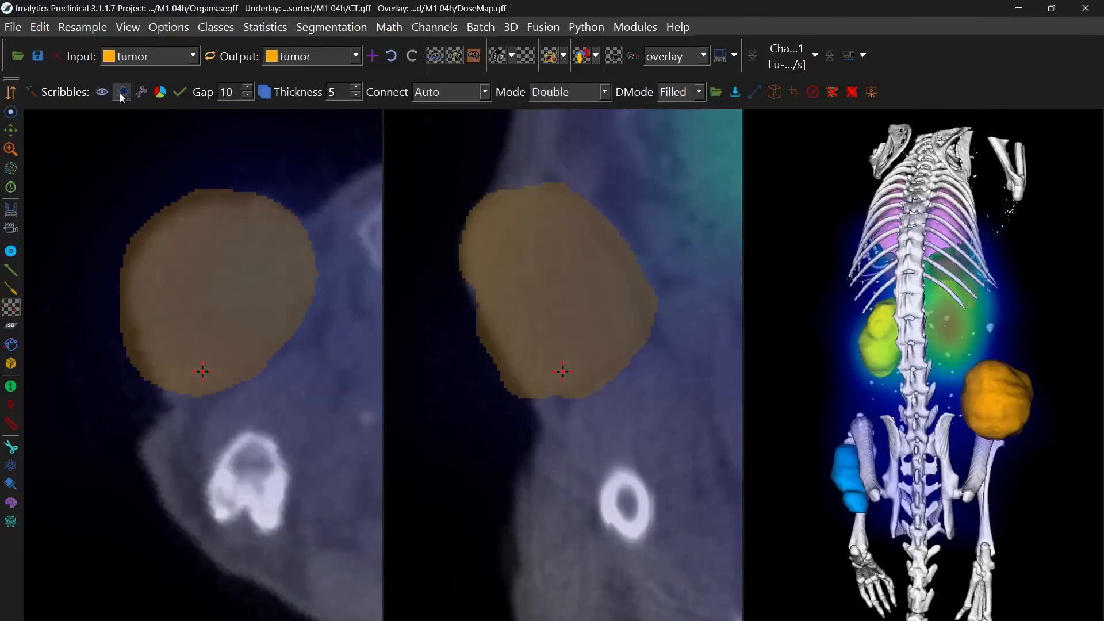
pyautogui.click(11, 92)
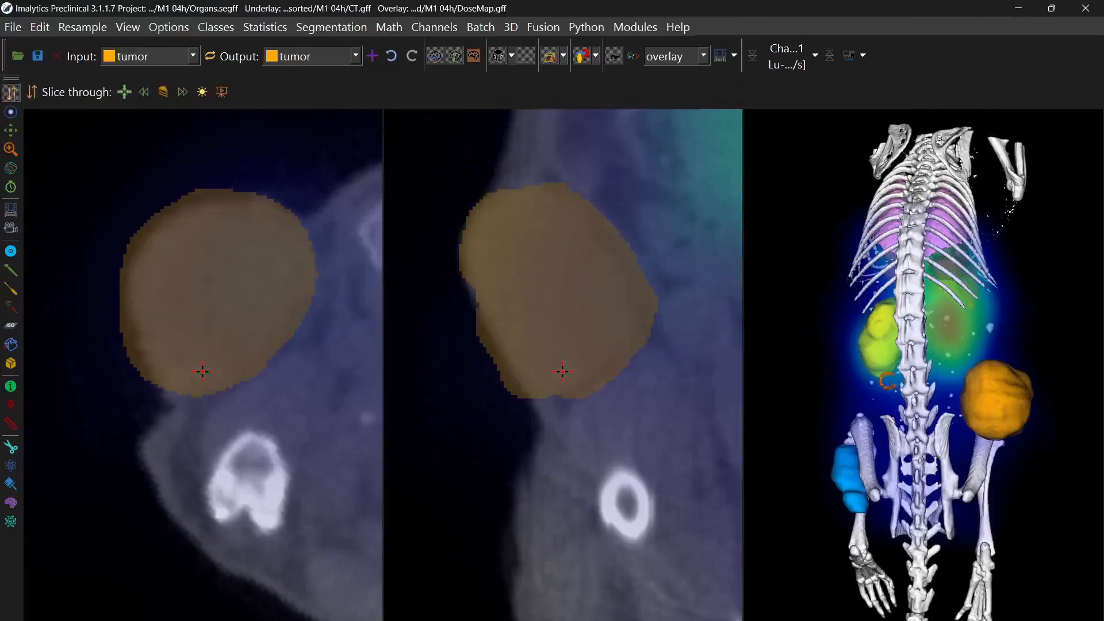
pyautogui.moveTo(889, 380); pyautogui.dragTo(952, 380)
pyautogui.moveTo(952, 270)
pyautogui.mouseDown()
pyautogui.moveTo(816, 259)
pyautogui.moveTo(434, 261)
pyautogui.moveTo(941, 289)
pyautogui.mouseUp()
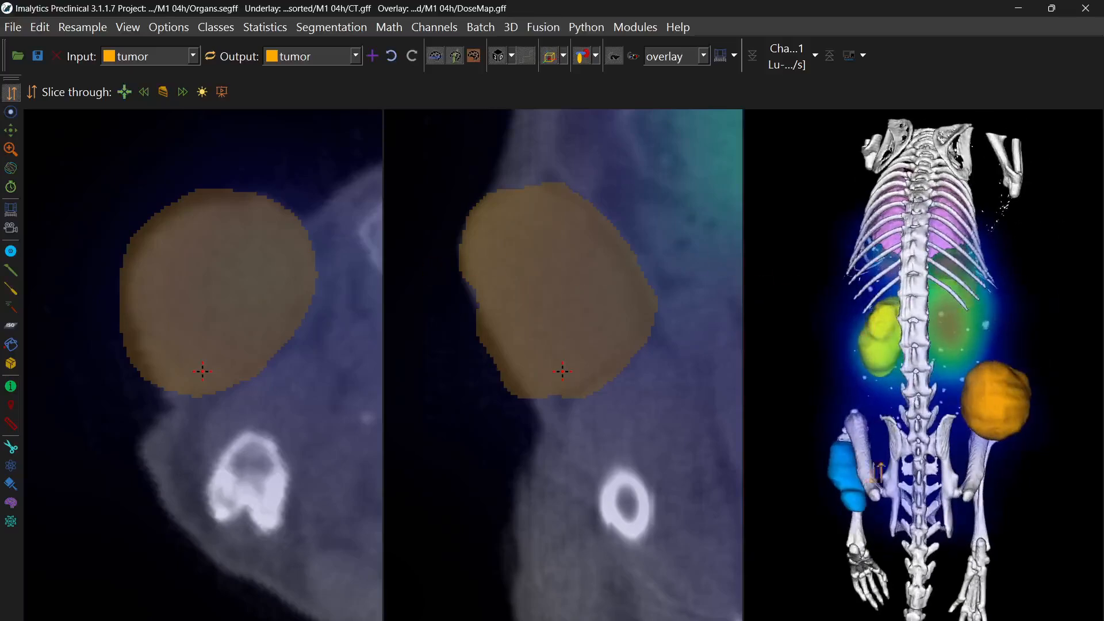
pyautogui.moveTo(834, 465); pyautogui.dragTo(894, 454)
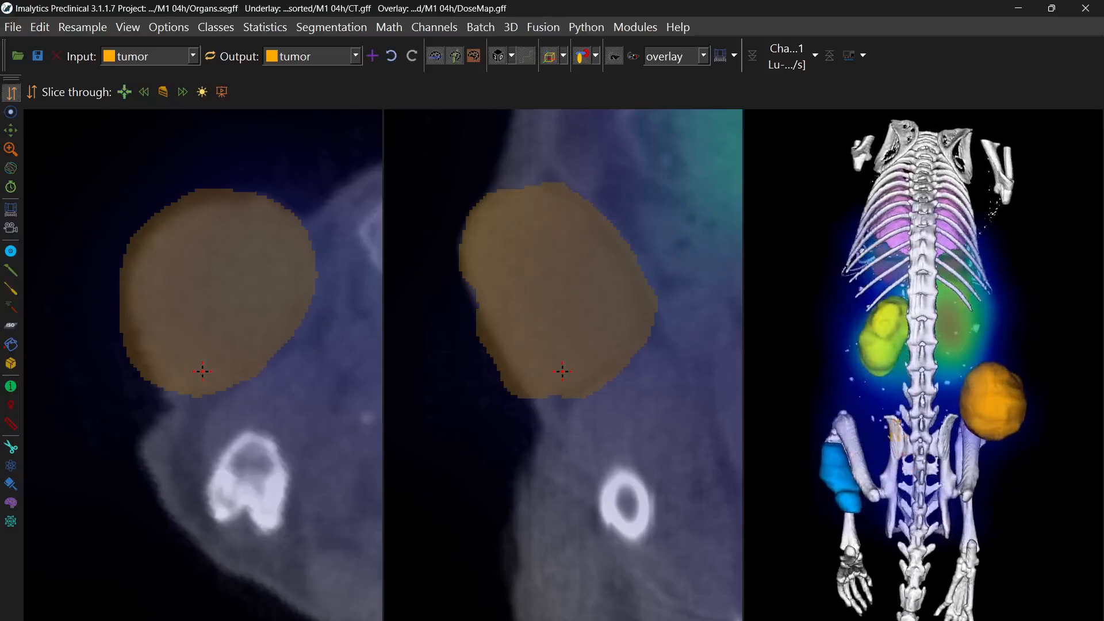
pyautogui.moveTo(968, 368); pyautogui.dragTo(859, 272, button='right')
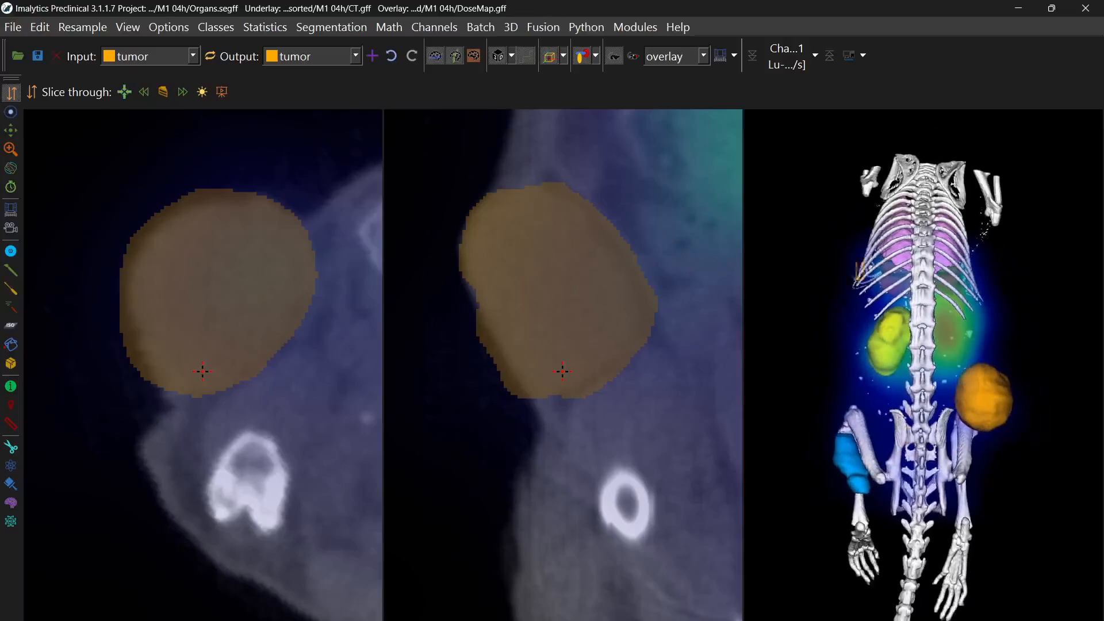
pyautogui.click(481, 27)
pyautogui.click(506, 70)
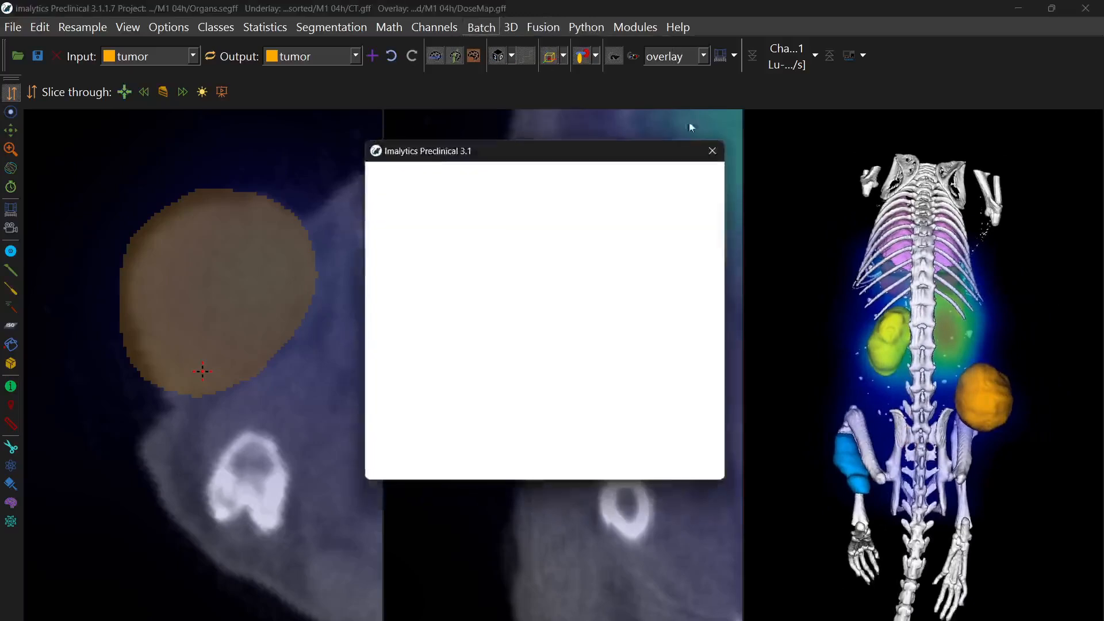
pyautogui.click(710, 152)
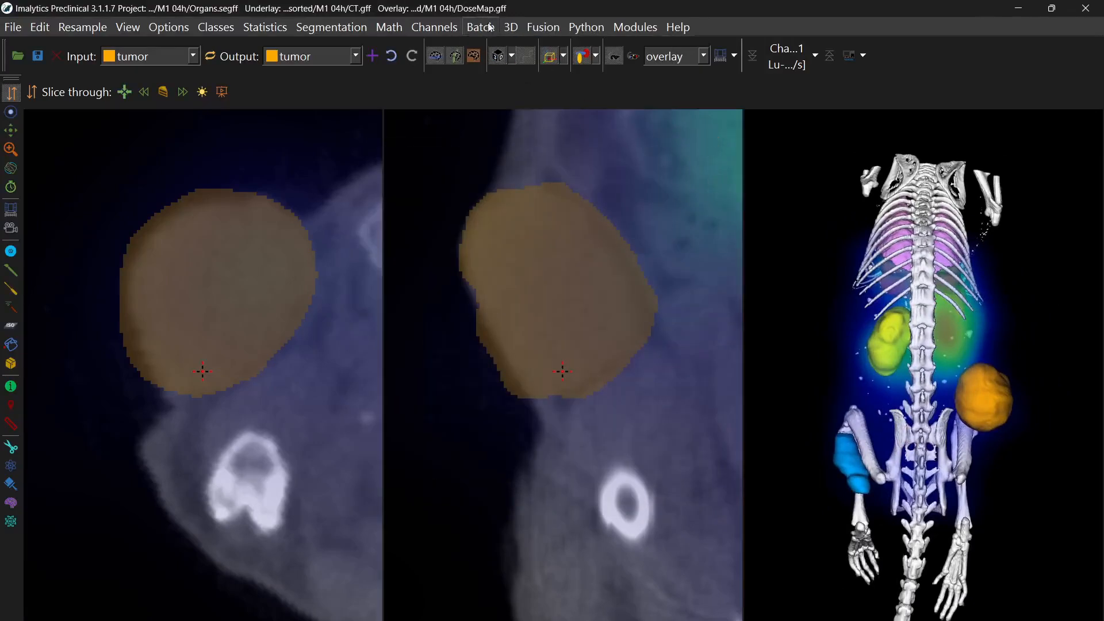
# Step through the M1 48h, 72h and 24h time points with organ segmentations and dose maps, and return to M1 04h.
pyautogui.press('pagedown')
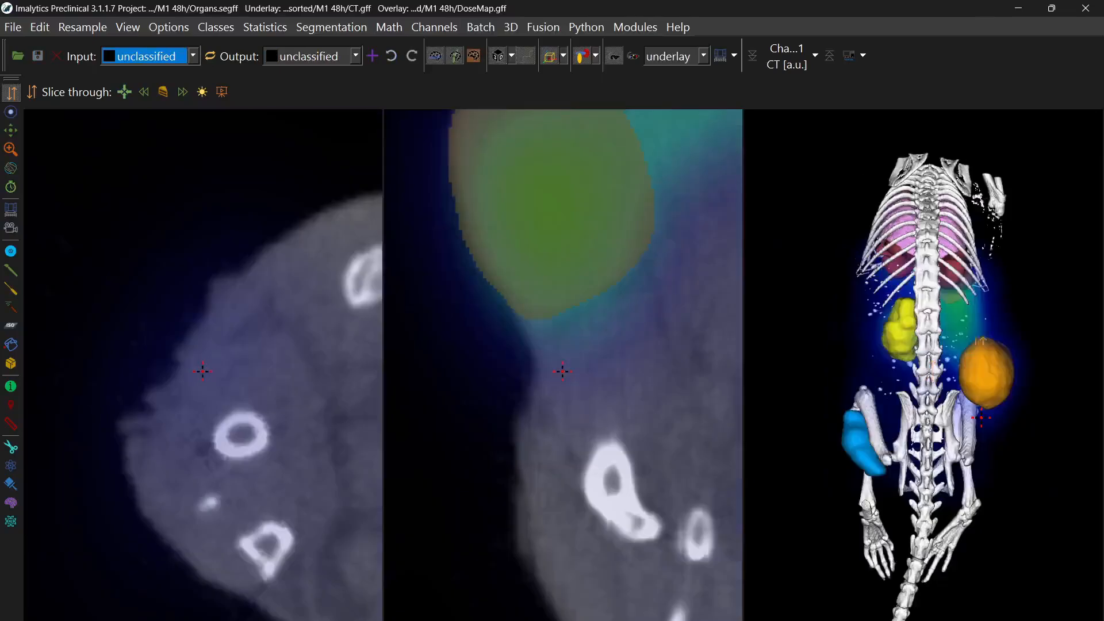
pyautogui.press('pagedown')
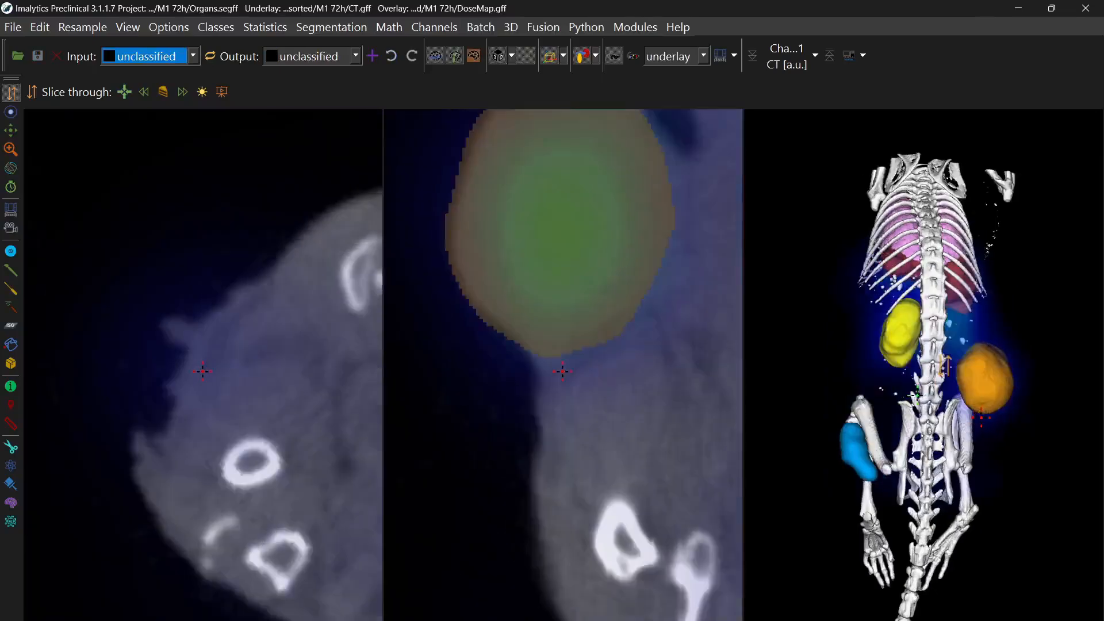
pyautogui.press('pageup')
pyautogui.press('pageup')
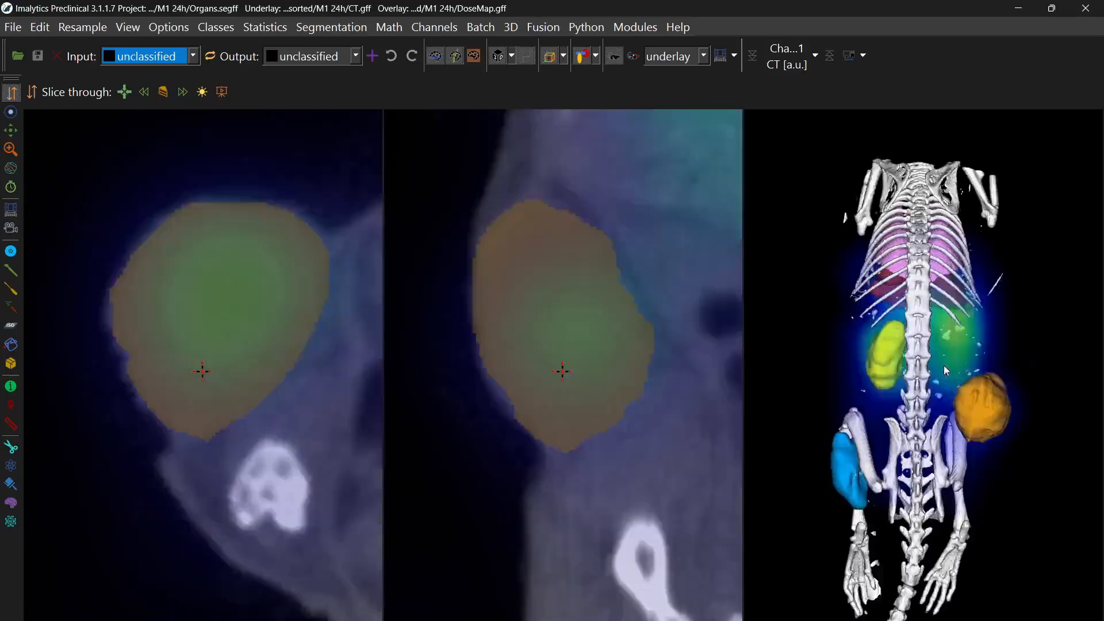
pyautogui.press('pageup')
# Make the dose map overlay active and compute the cumulative dose with a zero time dose factor of 100.0.
pyautogui.press('o')
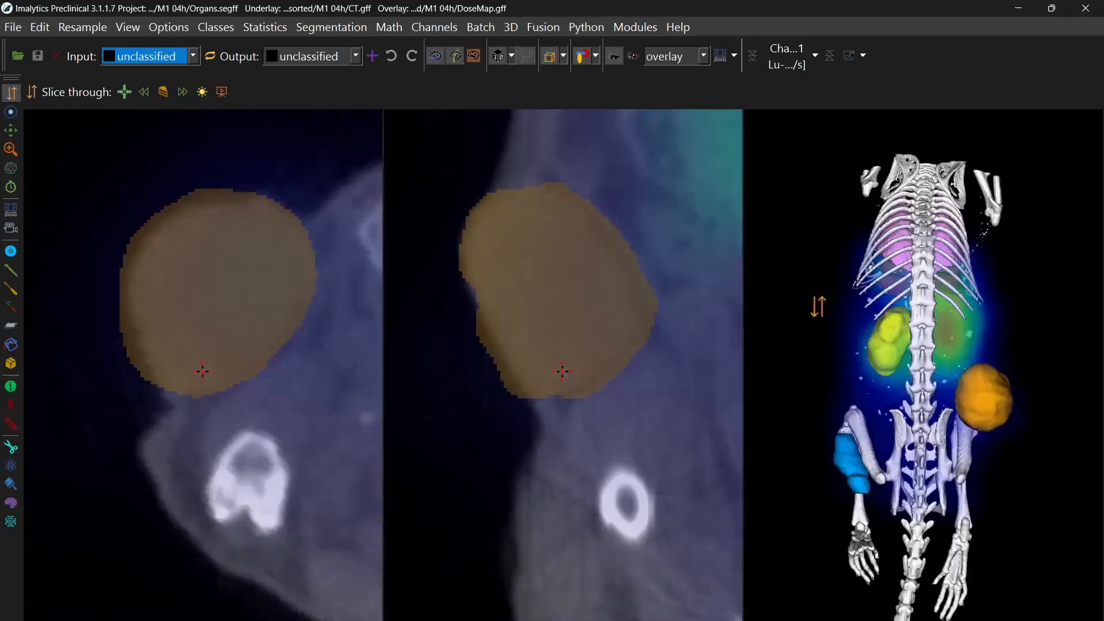
pyautogui.click(633, 30)
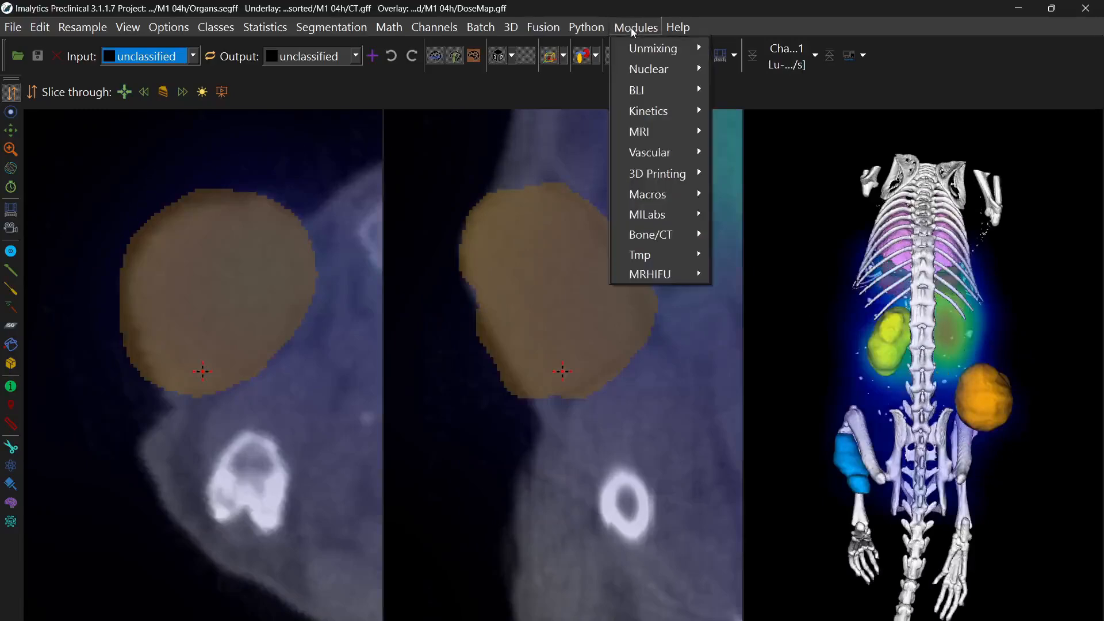
pyautogui.moveTo(653, 70)
pyautogui.moveTo(745, 96)
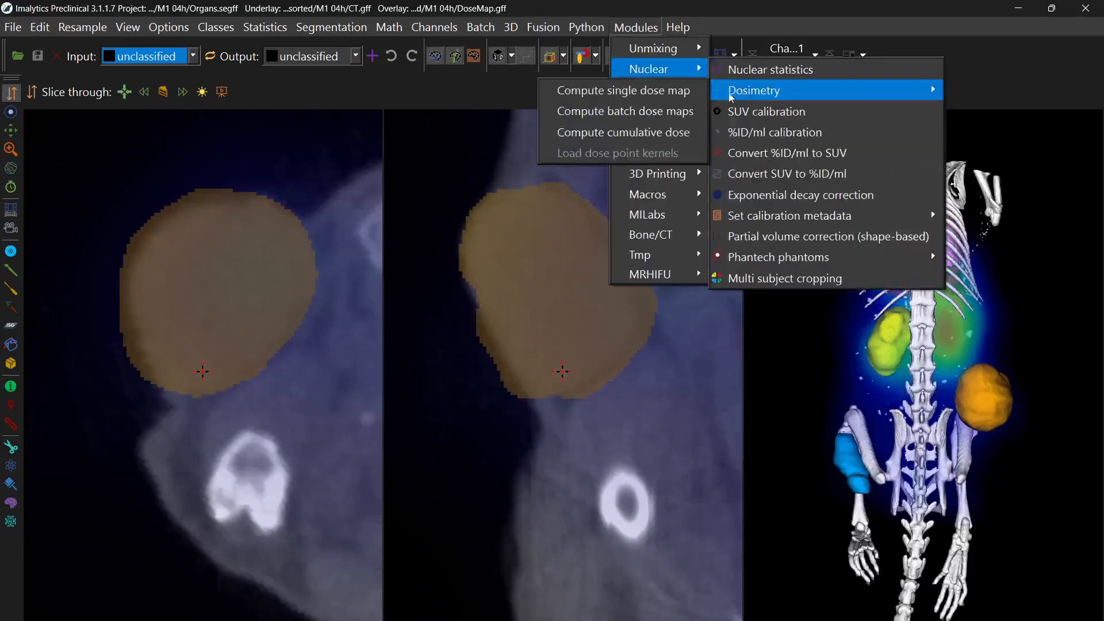
pyautogui.click(633, 134)
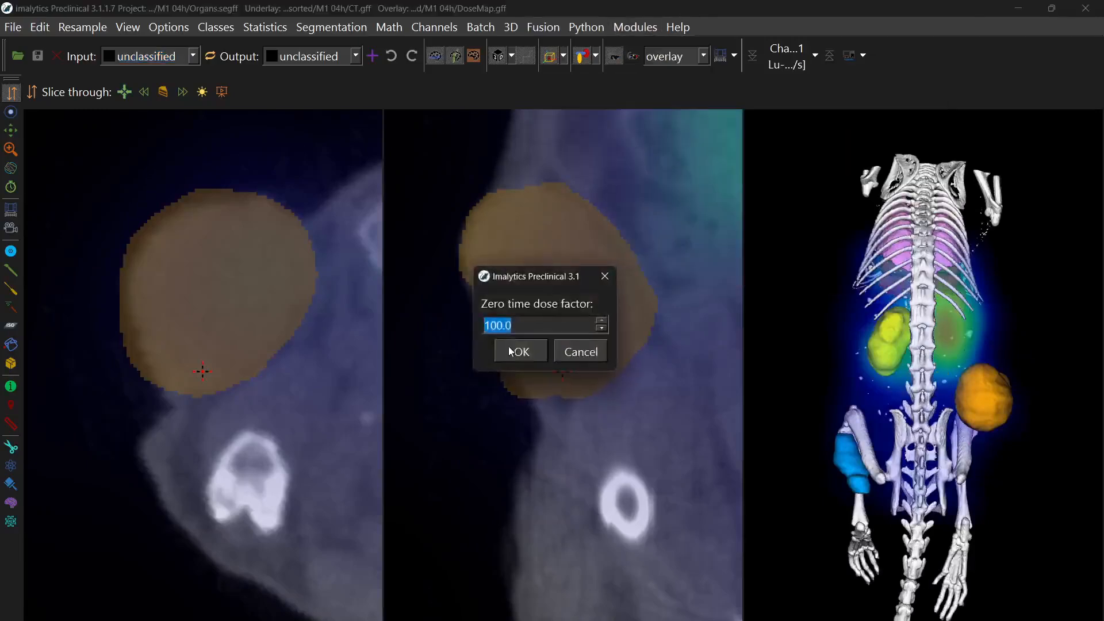
pyautogui.click(517, 352)
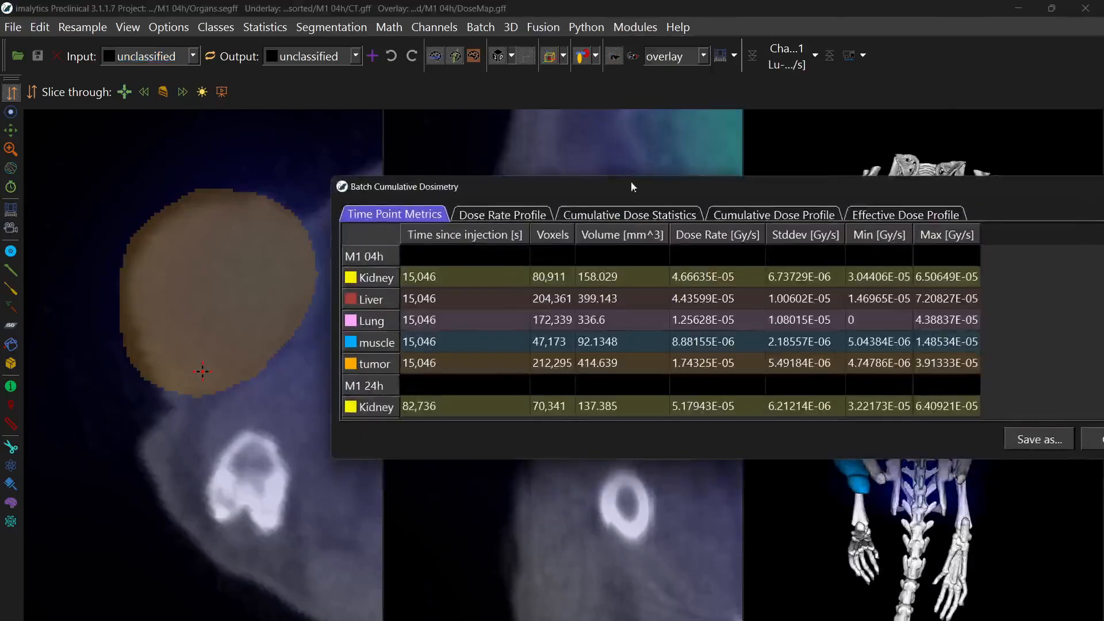
# Enlarge the Batch Cumulative Dosimetry results and examine the Time Point Metrics per organ across the M1 time points.
pyautogui.moveTo(629, 185); pyautogui.dragTo(363, 73)
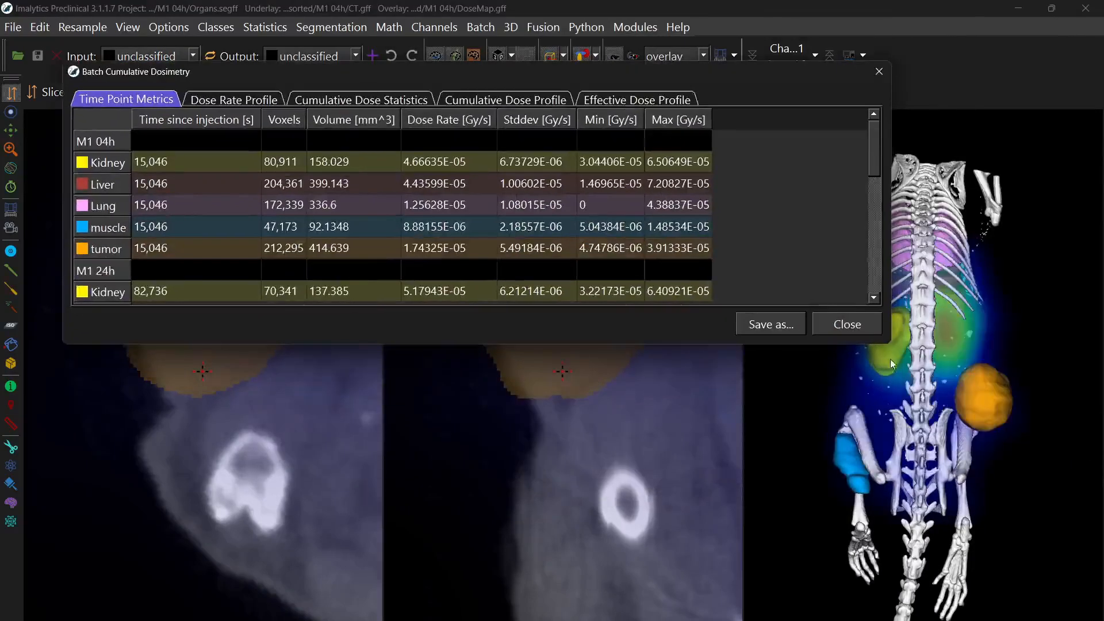
pyautogui.moveTo(889, 348); pyautogui.dragTo(888, 580)
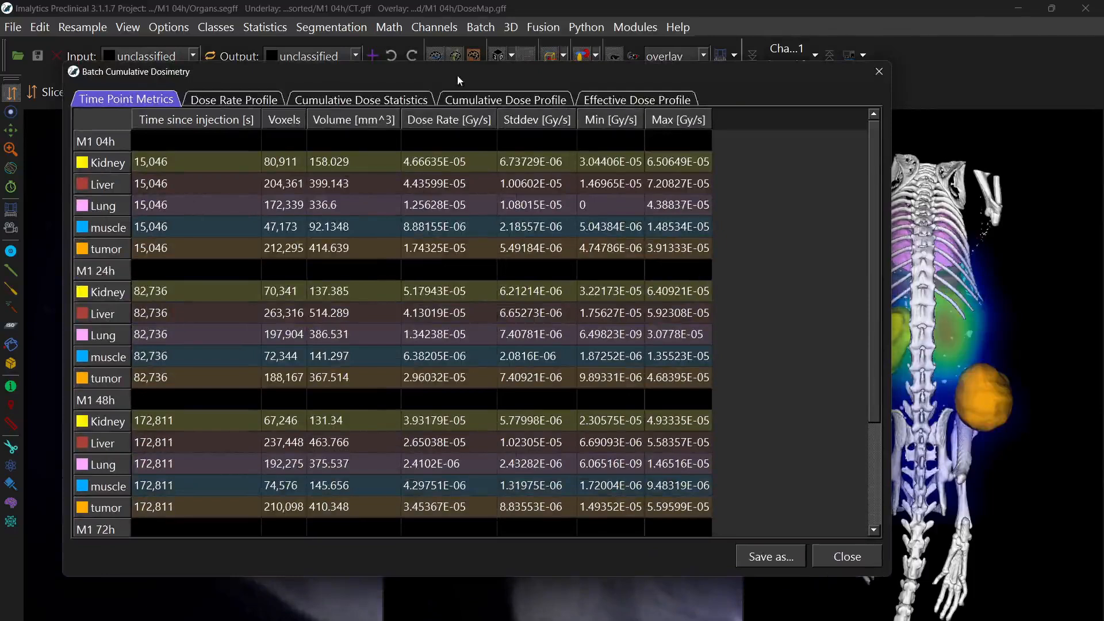
pyautogui.moveTo(457, 75); pyautogui.dragTo(401, 54)
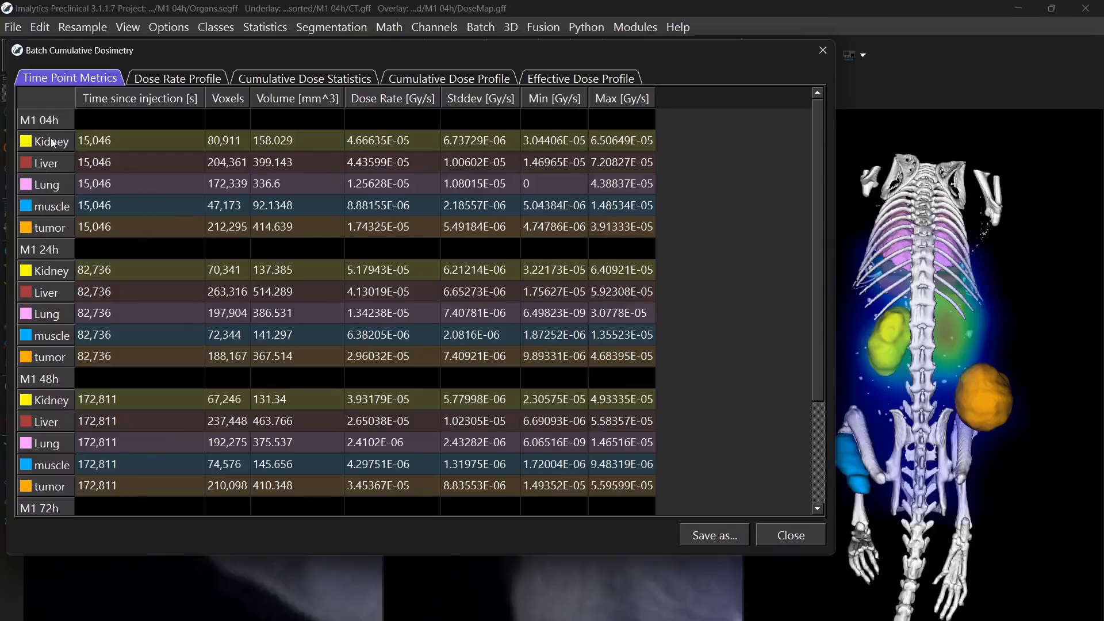
pyautogui.moveTo(51, 143); pyautogui.dragTo(55, 227)
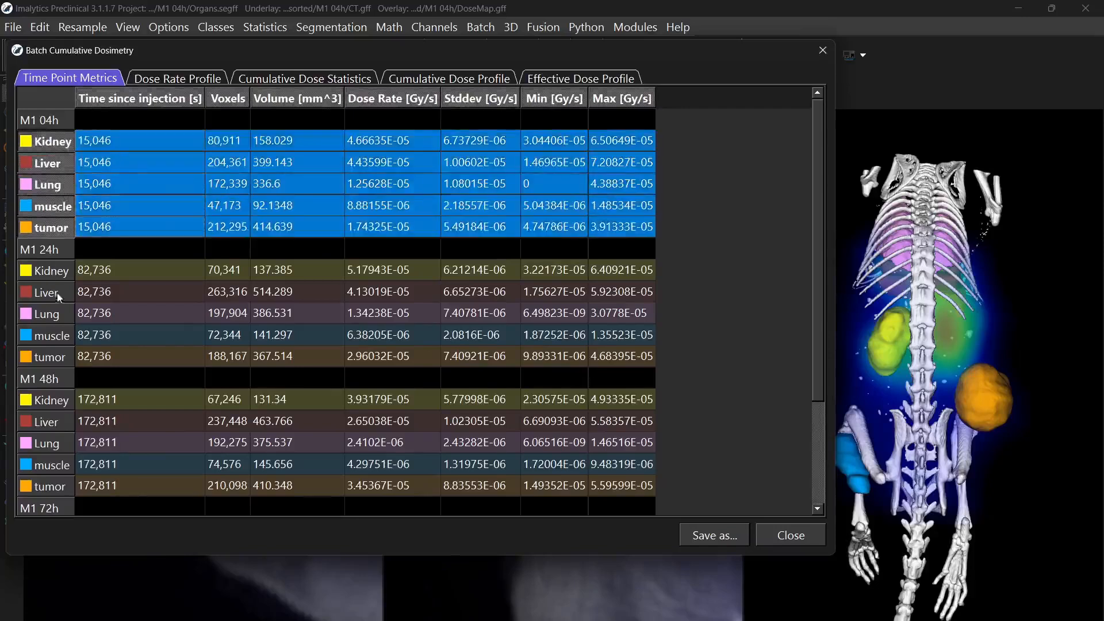
pyautogui.scroll(-2, 55, 345)
pyautogui.scroll(2, 56, 340)
pyautogui.click(34, 314)
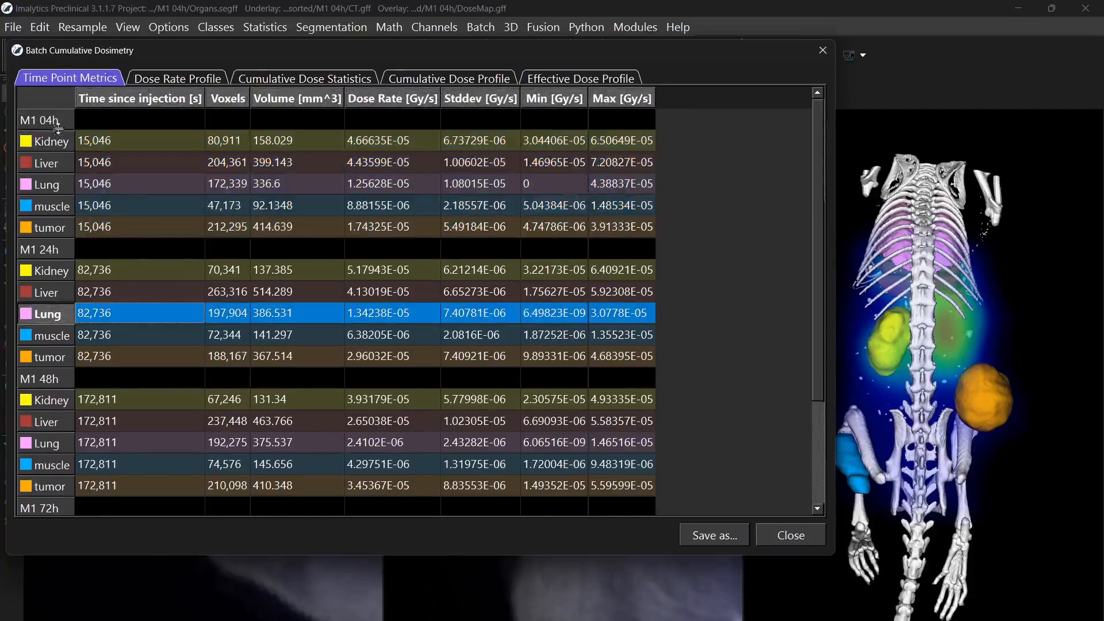
# Show the Dose Rate Profile plot and extend its x max to 149.6611 to examine the fitted curves.
pyautogui.click(190, 80)
pyautogui.moveTo(218, 50); pyautogui.dragTo(246, 49)
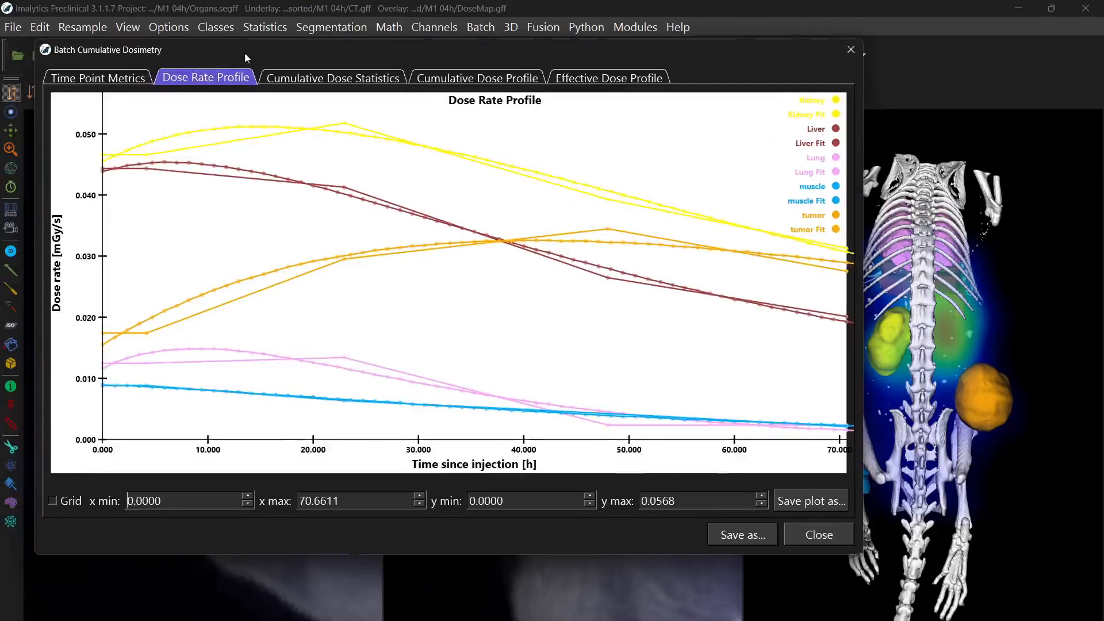
pyautogui.scroll(20, 352, 506)
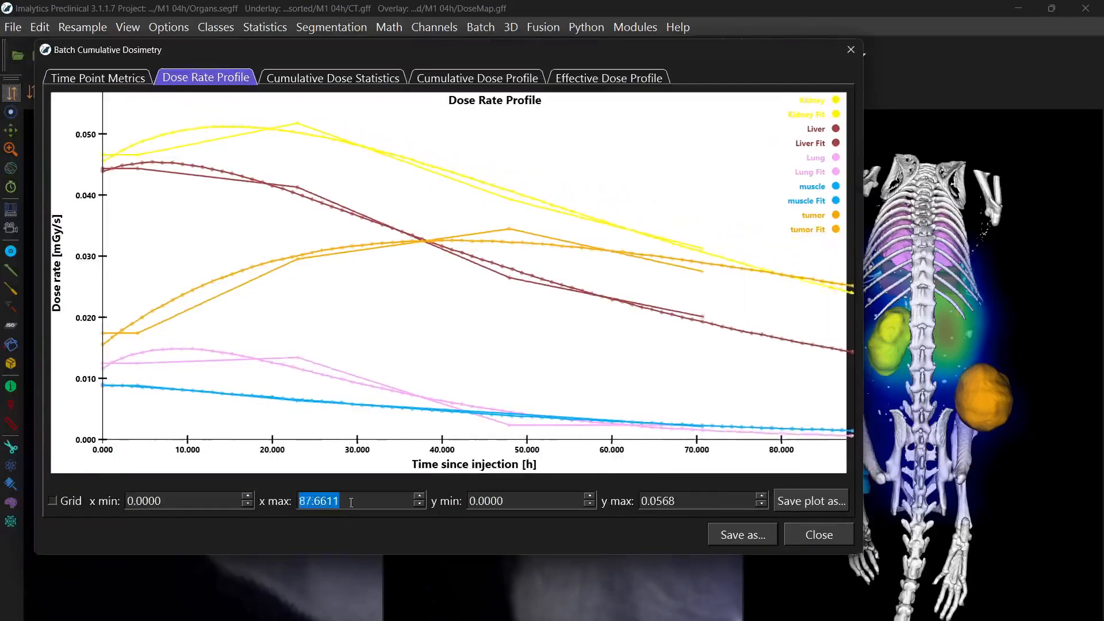
pyautogui.scroll(20, 349, 501)
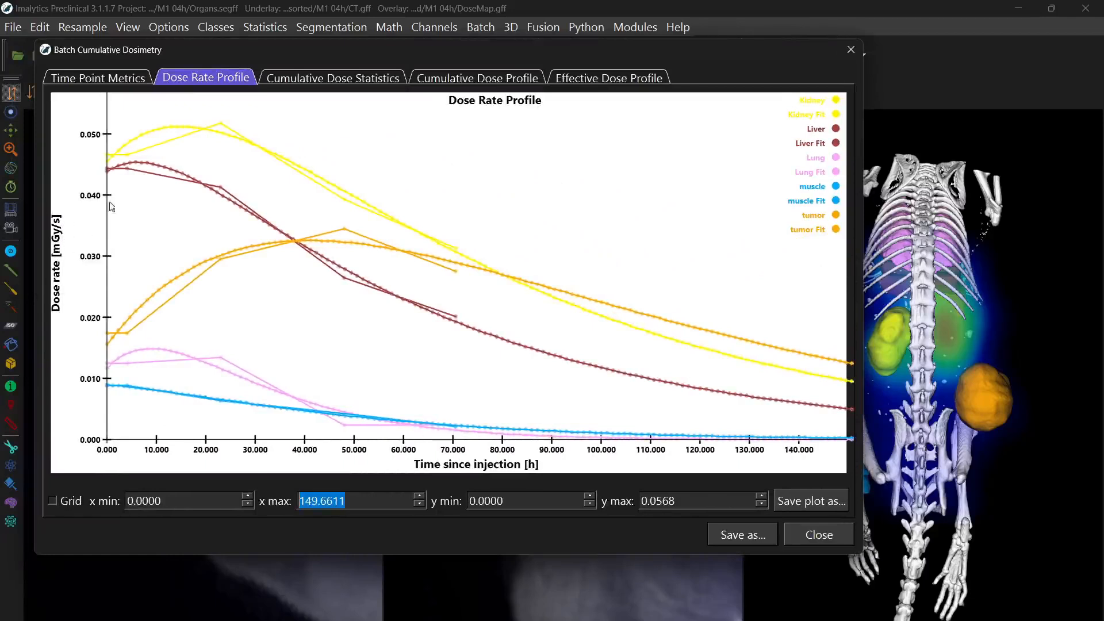
pyautogui.moveTo(200, 132)
pyautogui.moveTo(121, 169)
# Examine the Cumulative Dose values of all organs, particularly tumor and kidney, in the Cumulative Dose Statistics and return to the Dose Rate Profile.
pyautogui.click(310, 77)
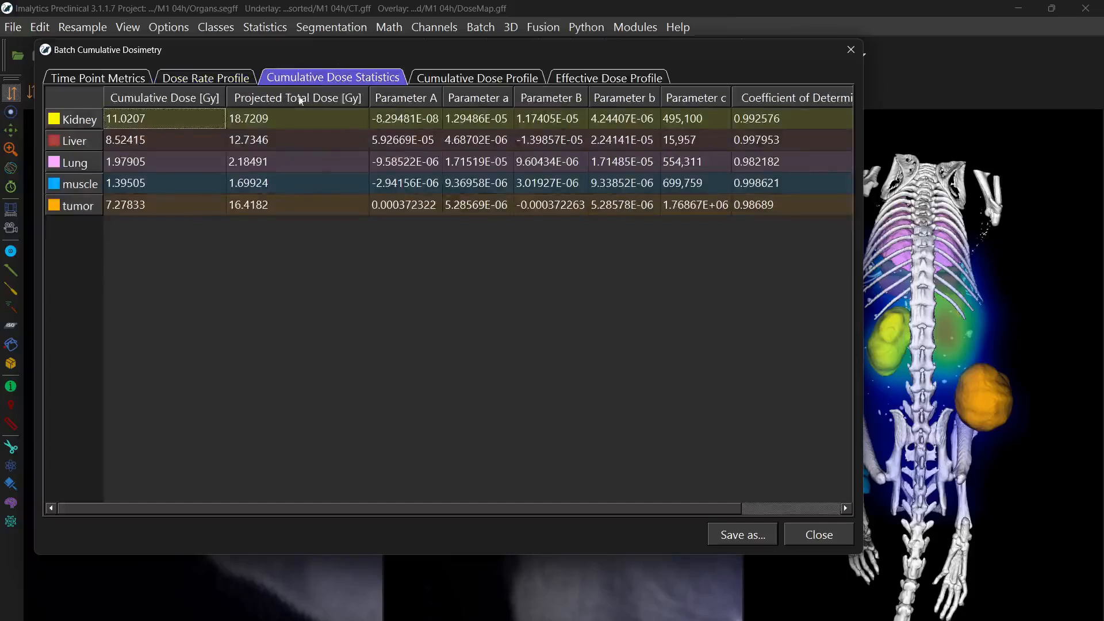
pyautogui.moveTo(159, 122); pyautogui.dragTo(153, 207)
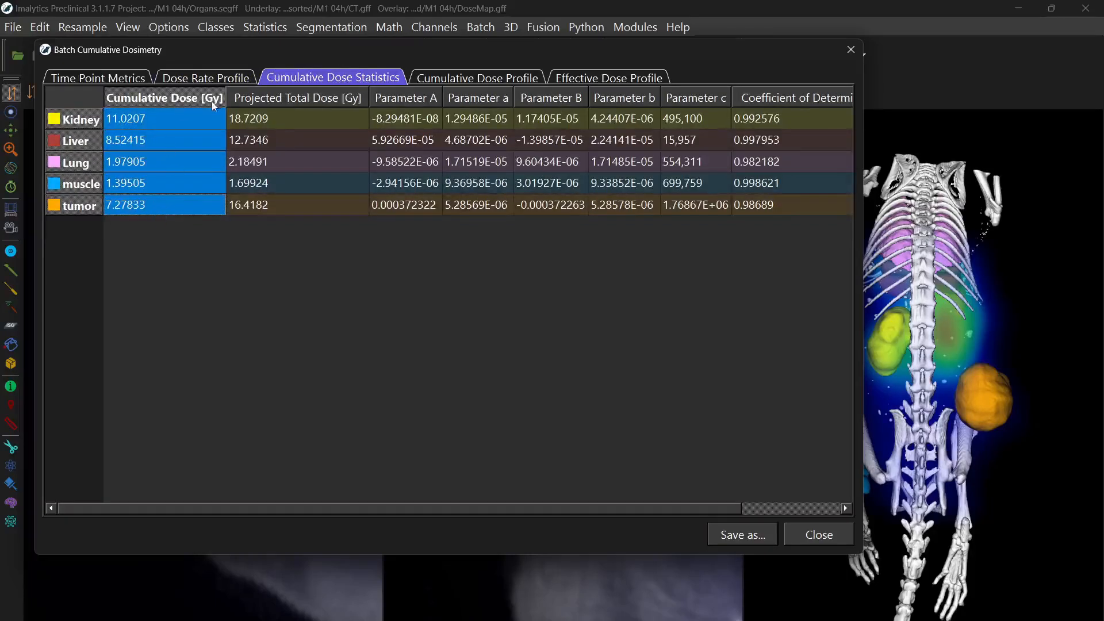
pyautogui.click(140, 211)
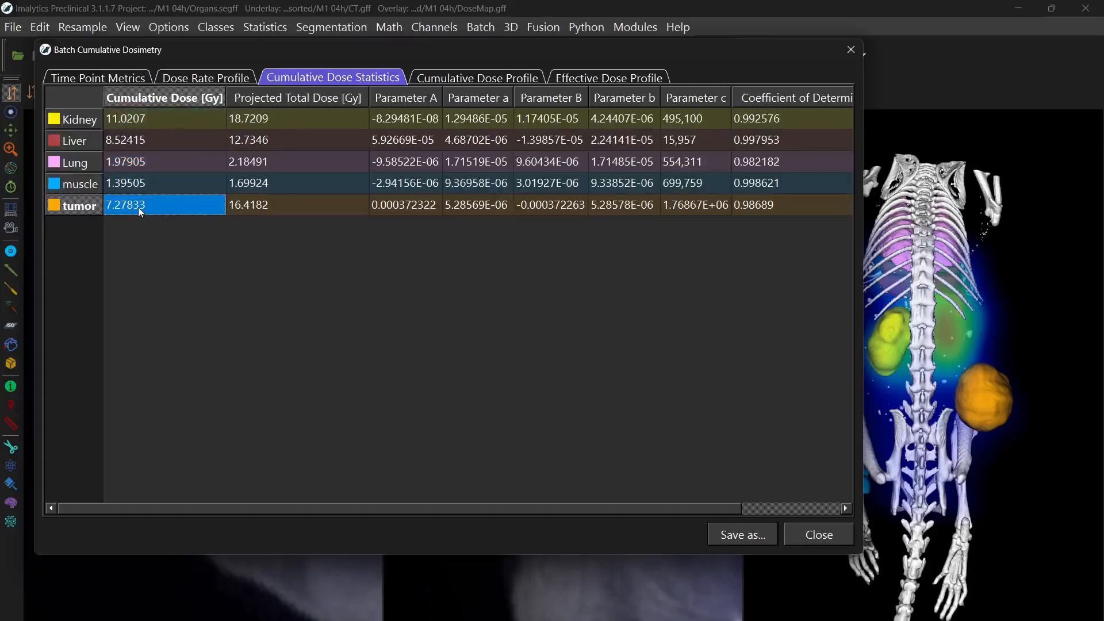
pyautogui.click(127, 122)
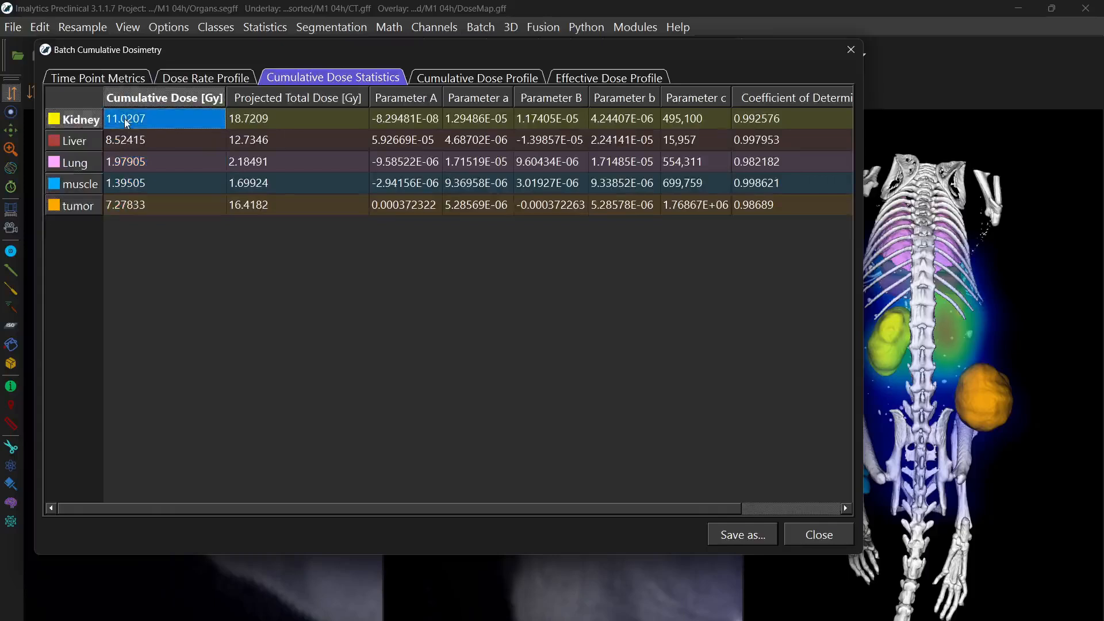
pyautogui.click(197, 81)
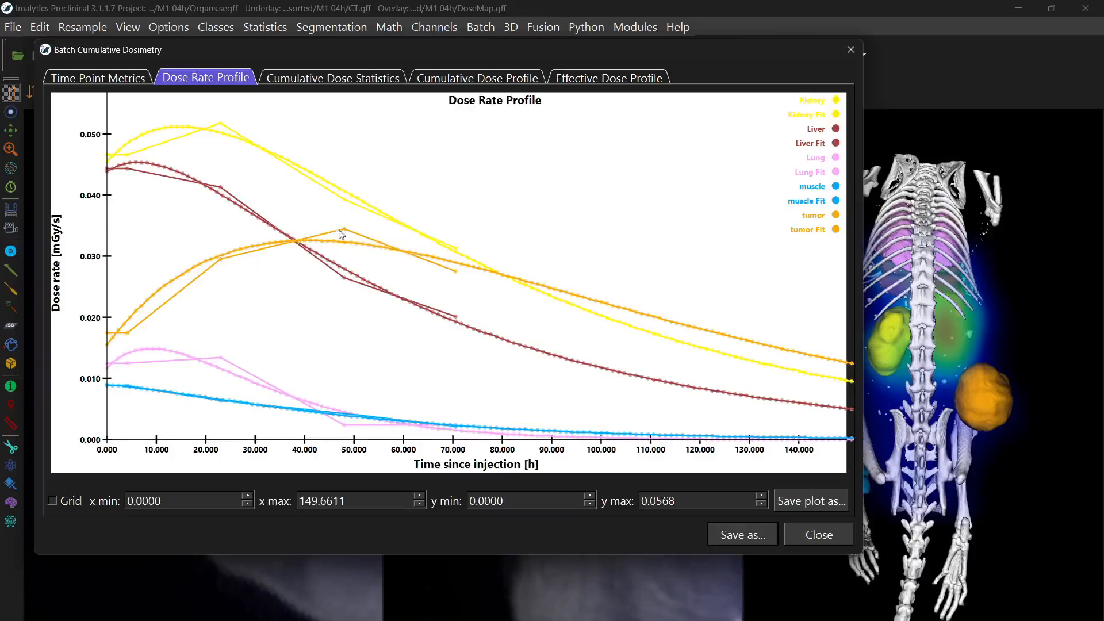
# Examine the Projected Total Dose of all organs in the Cumulative Dose Statistics, comparing tumor, kidney and liver.
pyautogui.moveTo(457, 276)
pyautogui.click(285, 79)
pyautogui.click(282, 103)
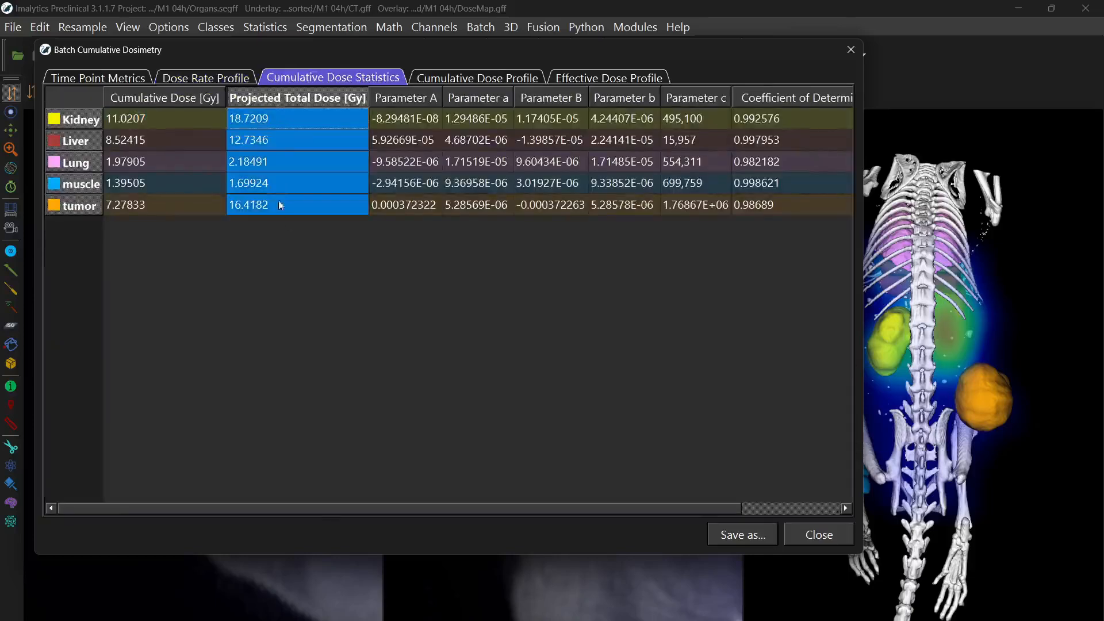
pyautogui.click(288, 255)
pyautogui.click(247, 207)
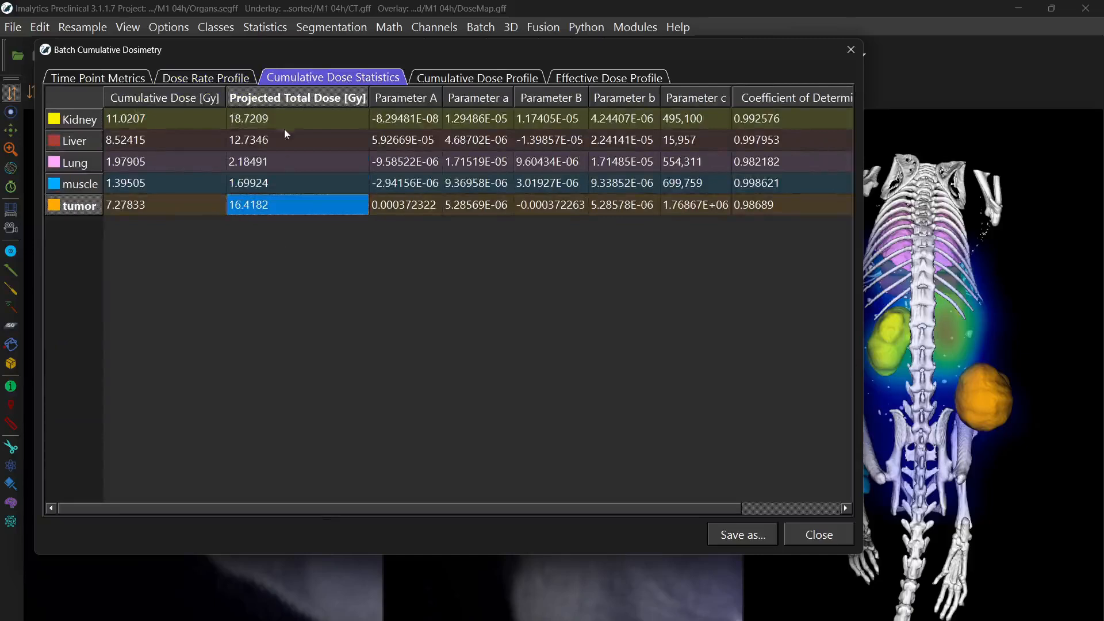
pyautogui.click(260, 119)
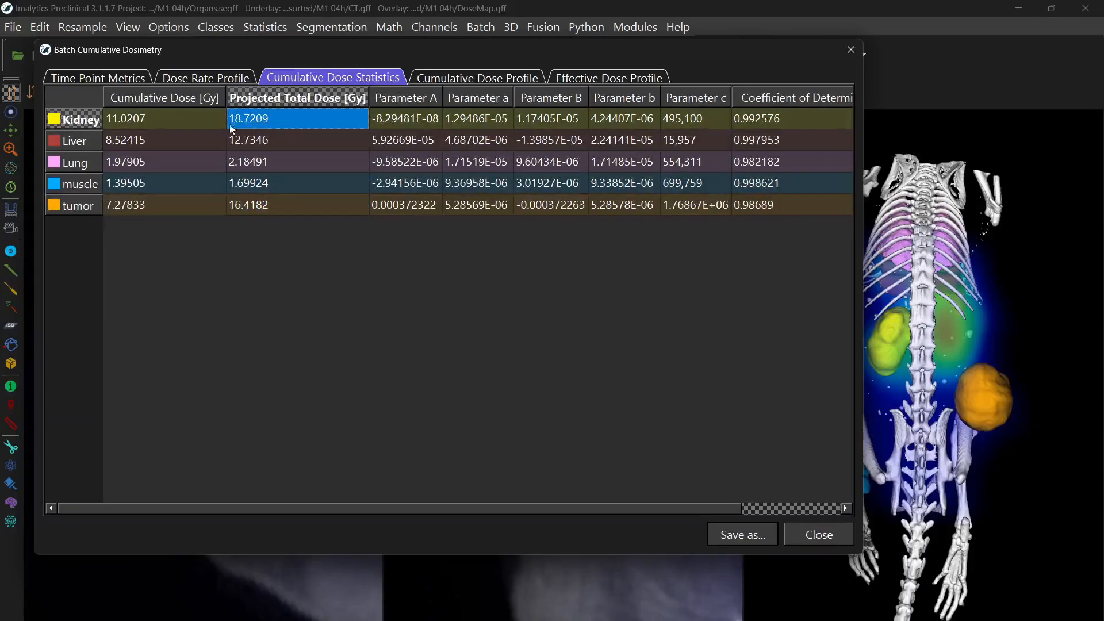
pyautogui.click(262, 143)
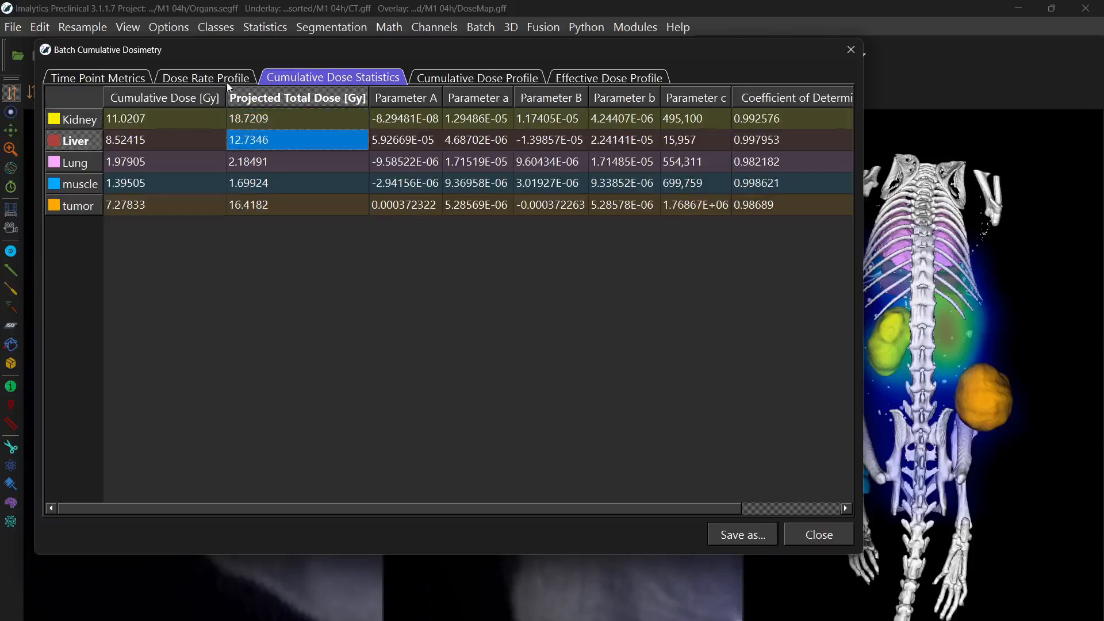
pyautogui.moveTo(250, 118); pyautogui.dragTo(256, 139)
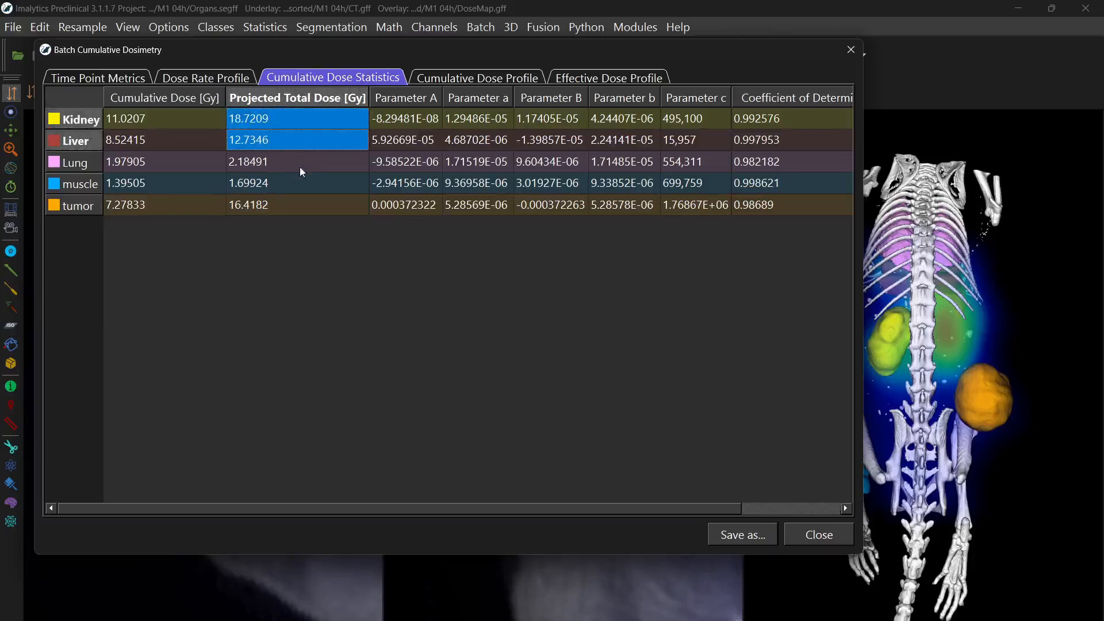
# Review the fitted curves in the Dose Rate Profile once more and close the Batch Cumulative Dosimetry results.
pyautogui.click(221, 80)
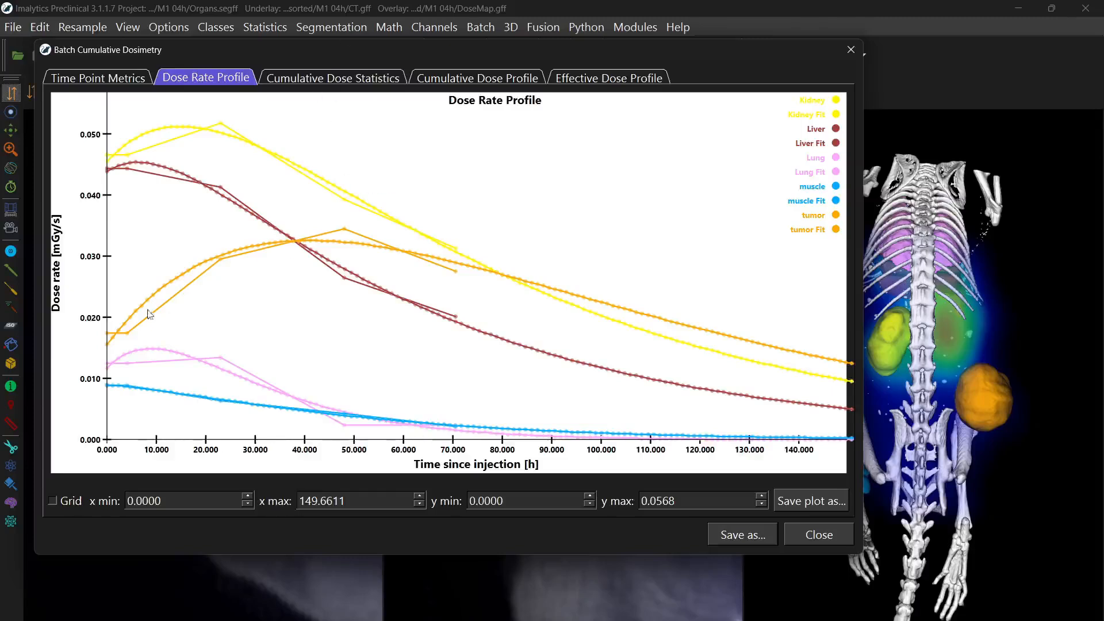
pyautogui.moveTo(128, 334)
pyautogui.click(819, 535)
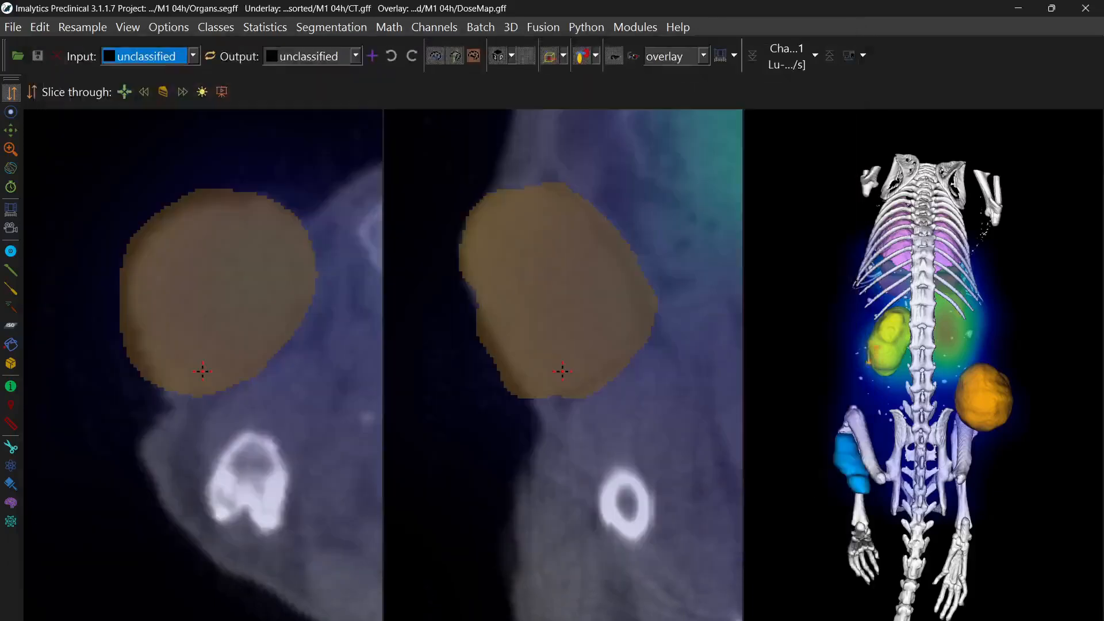
pyautogui.moveTo(803, 620)
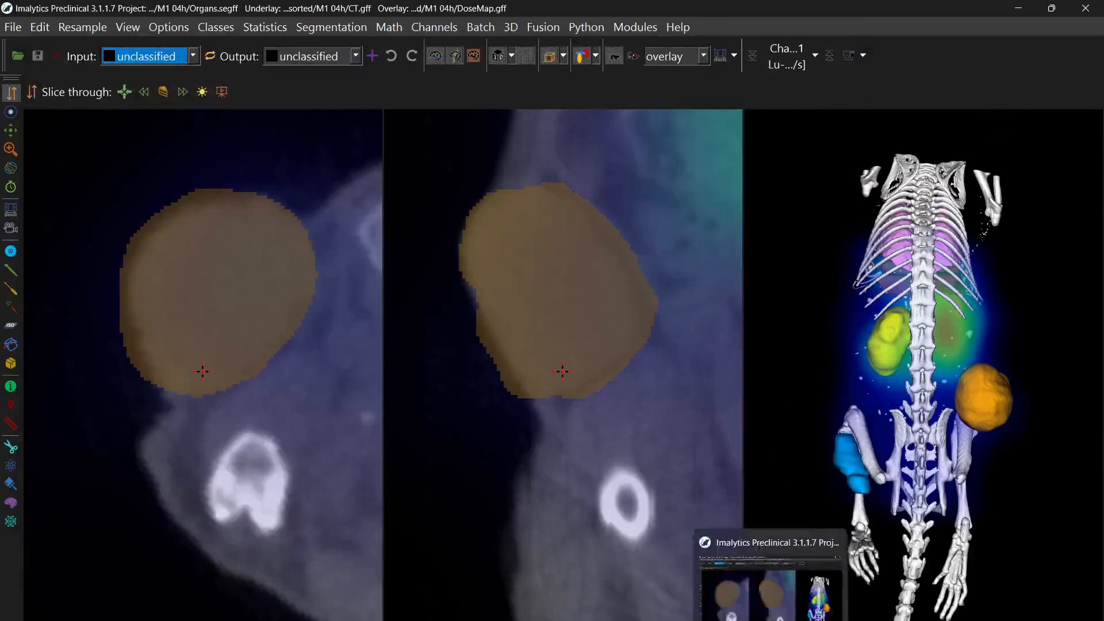